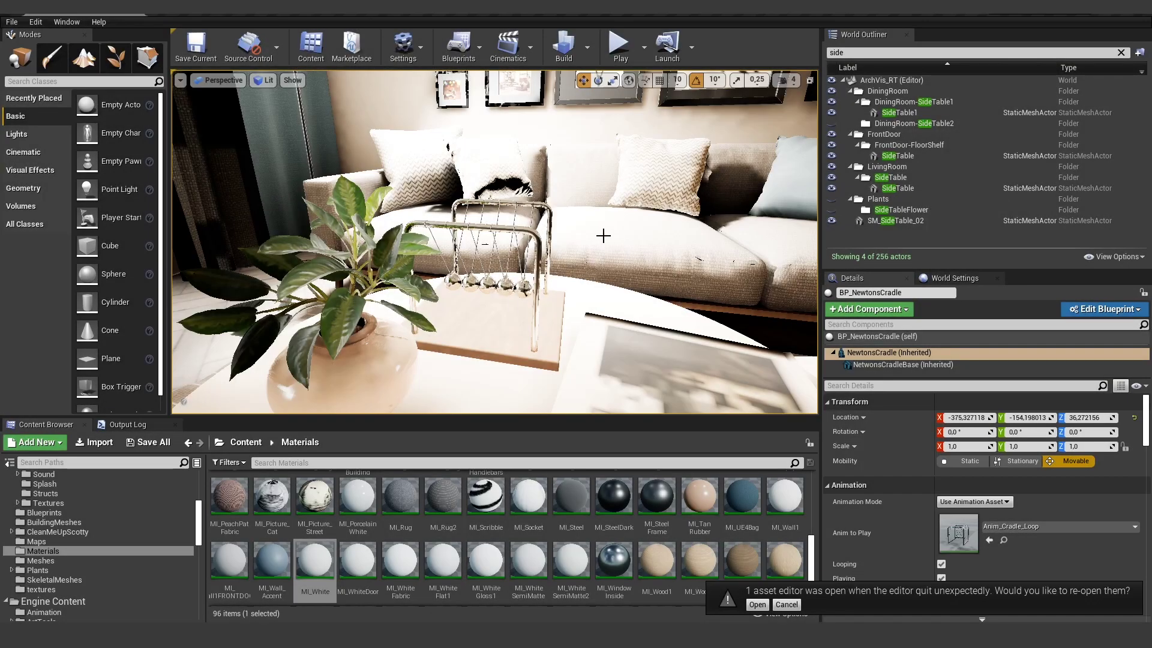
Run the level in Simulate mode to watch the Newton's cradle swing, and stop the simulation
right_drag(603, 236, 610, 241)
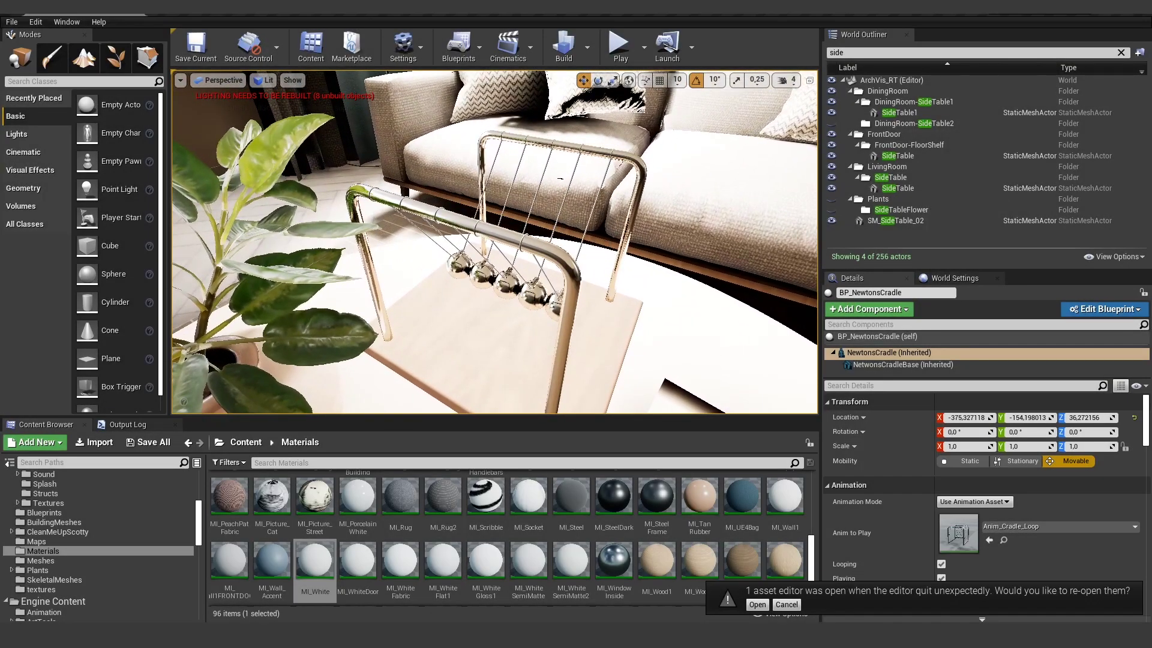
scroll(600, 180, down, 3)
click(644, 47)
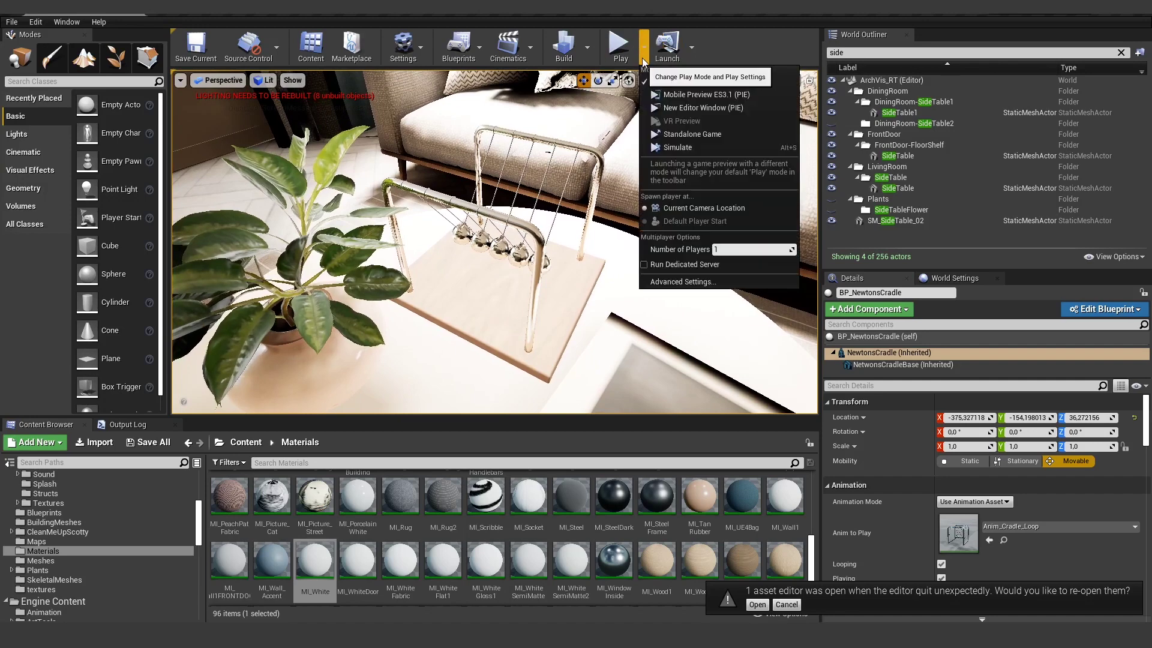
click(686, 149)
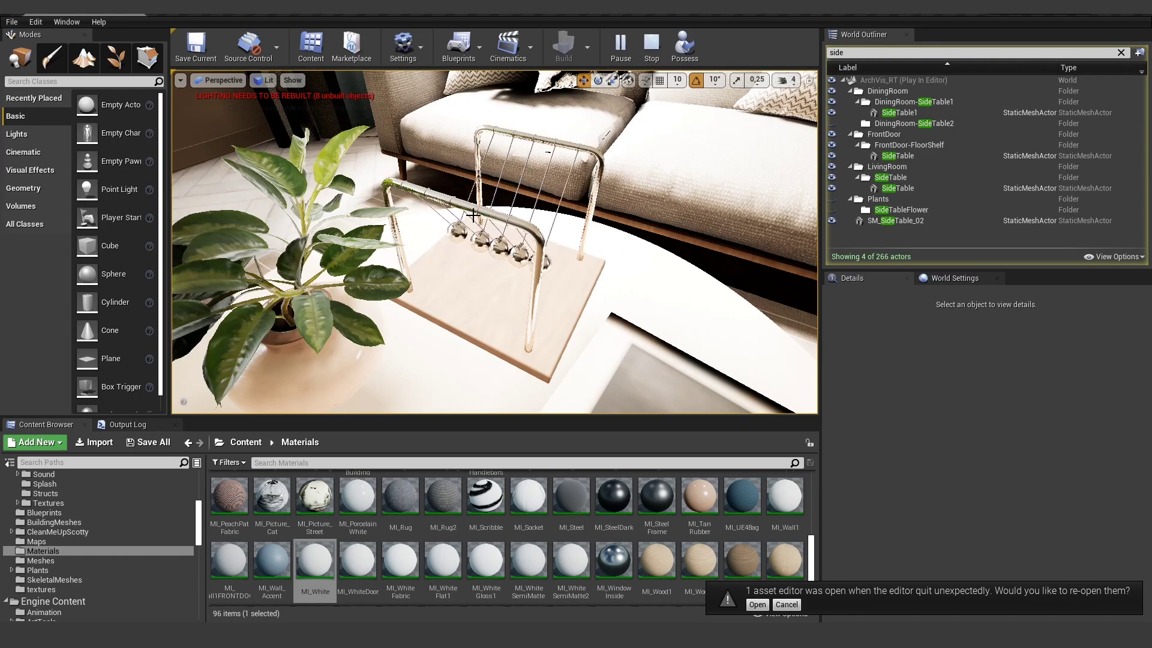
right_drag(489, 210, 462, 187)
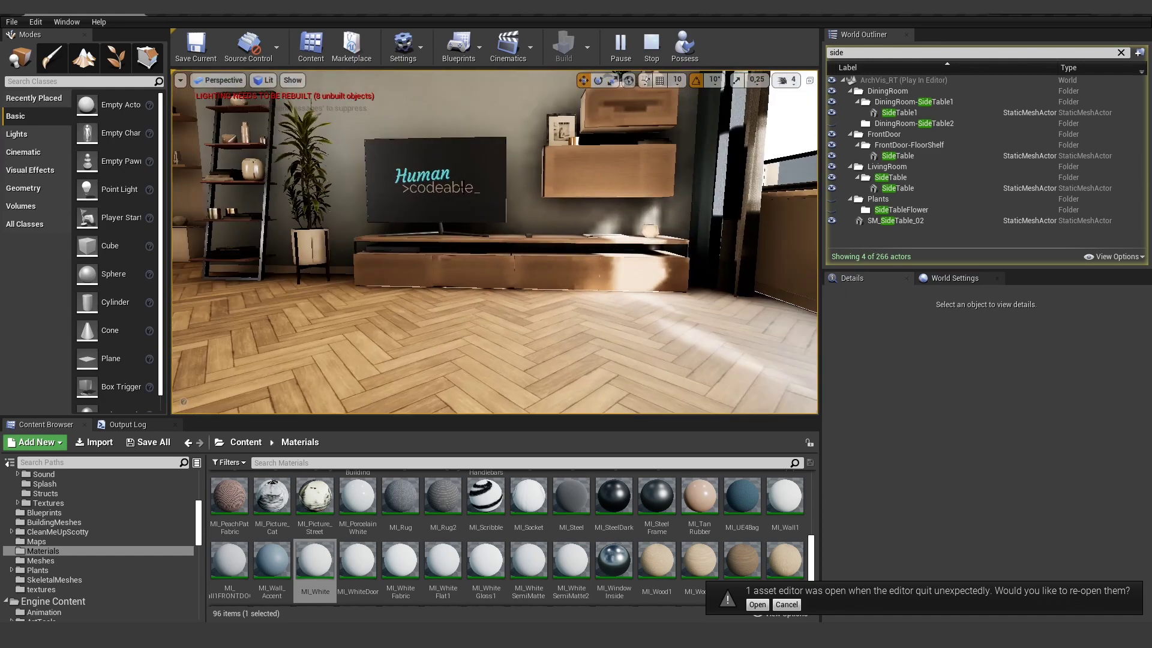
right_drag(486, 291, 522, 318)
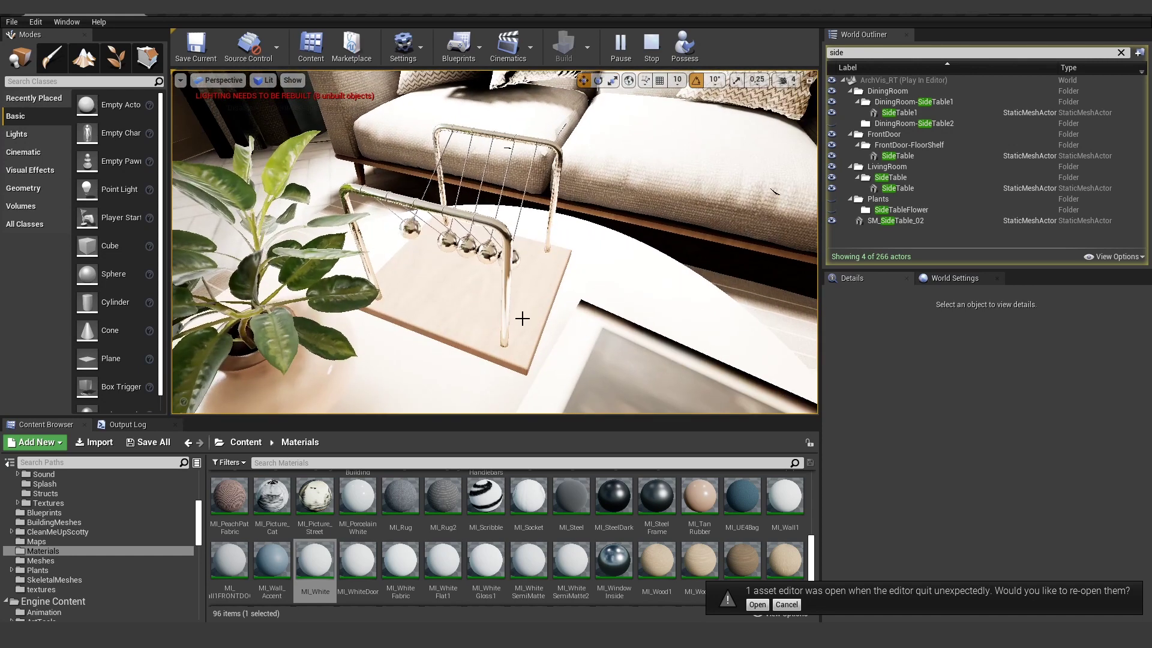
click(651, 57)
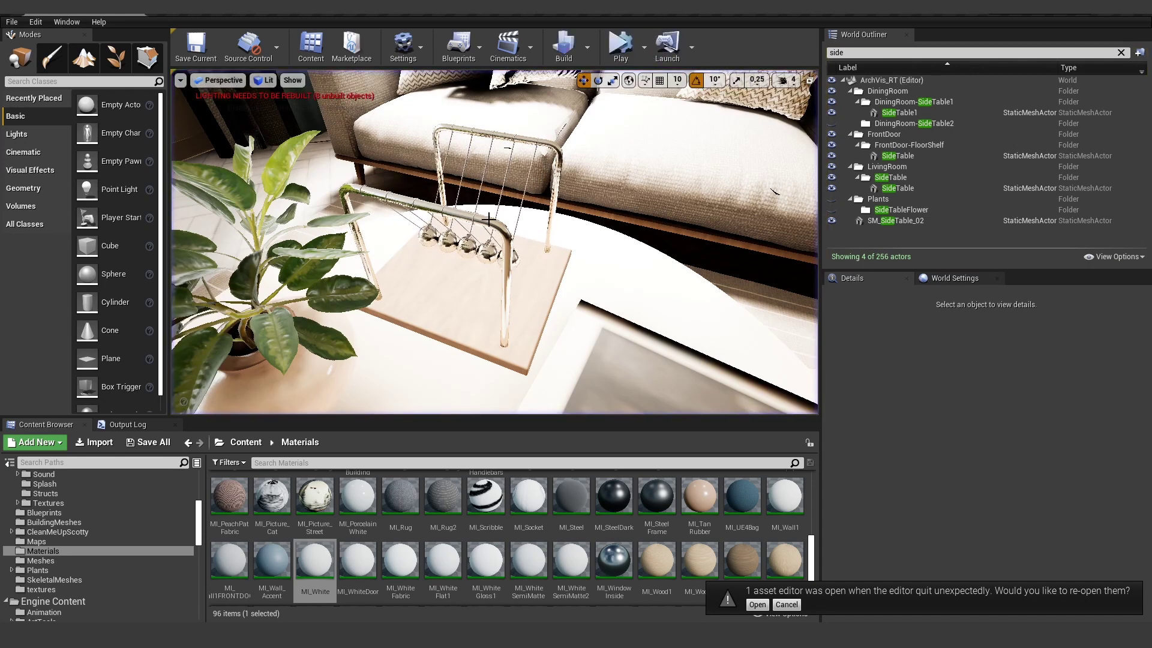
Open the BP_NewtonsCradle blueprint of the placed cradle and show its 3D viewport
click(476, 217)
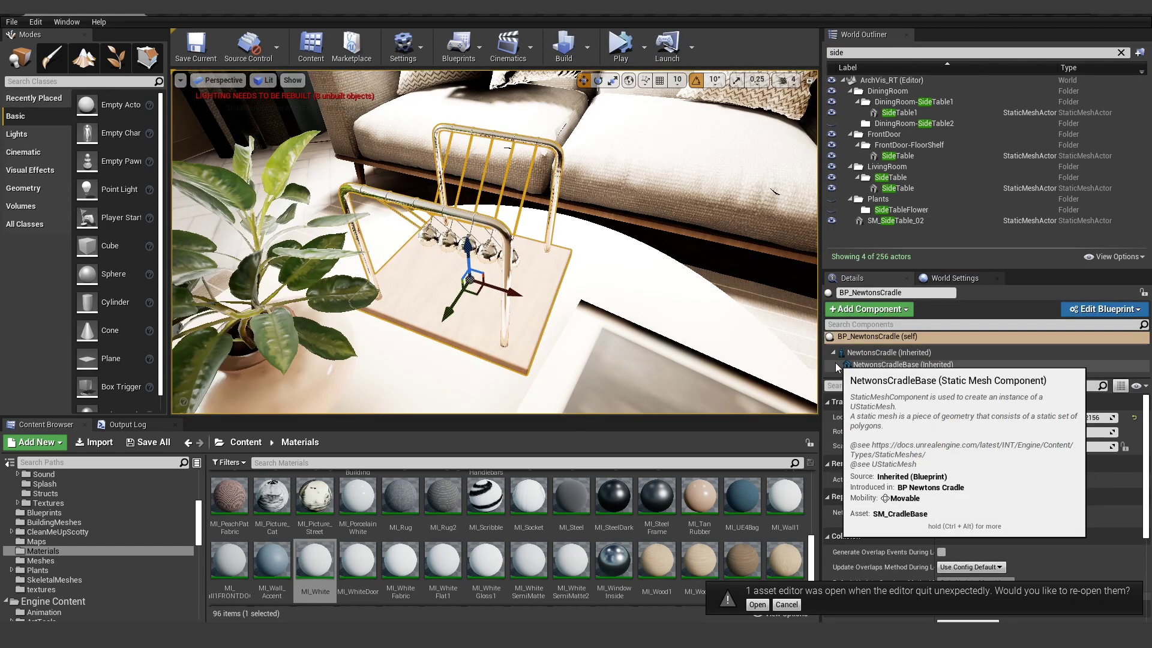
right_drag(438, 280, 442, 267)
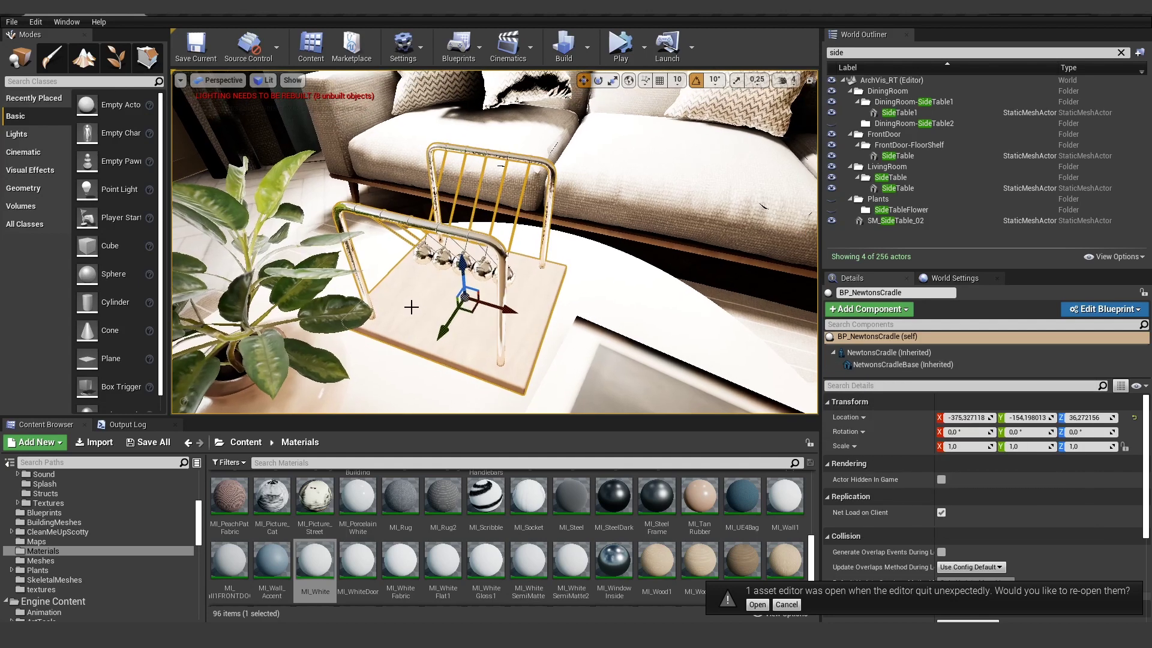
key(ctrl+b)
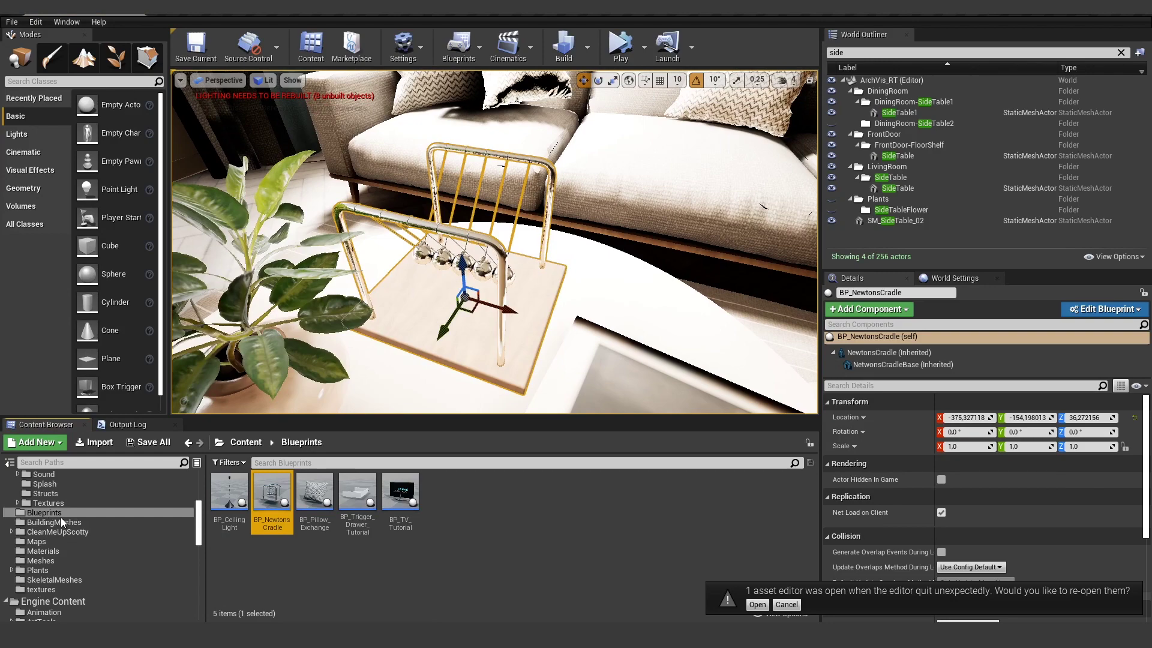
double_click(270, 493)
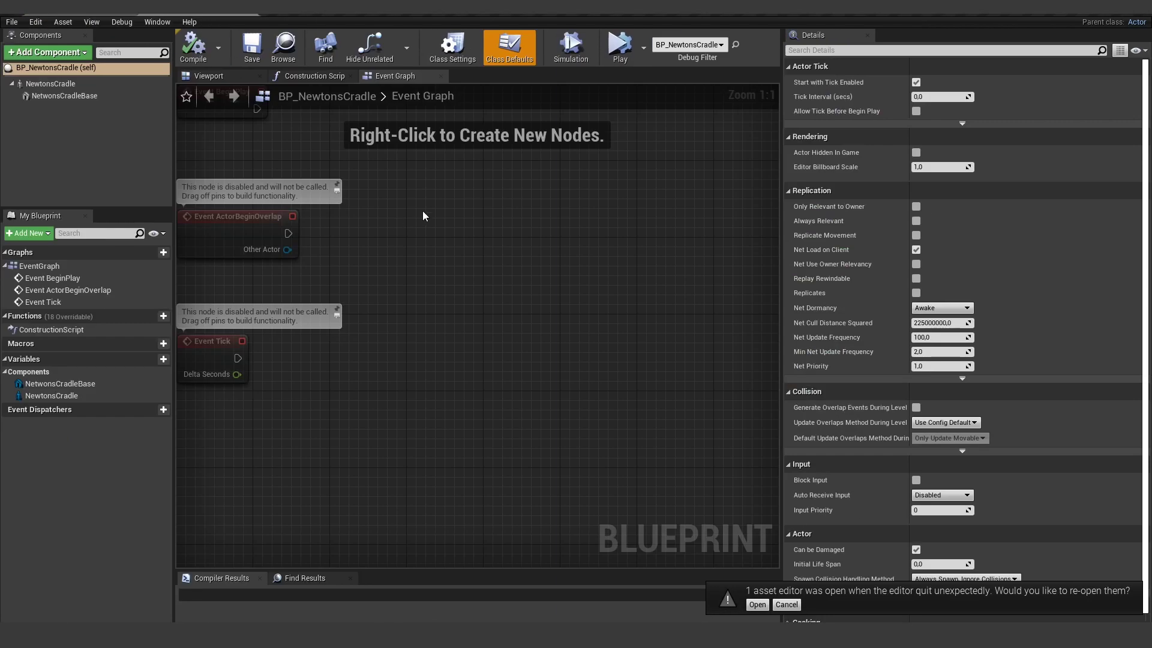
click(202, 77)
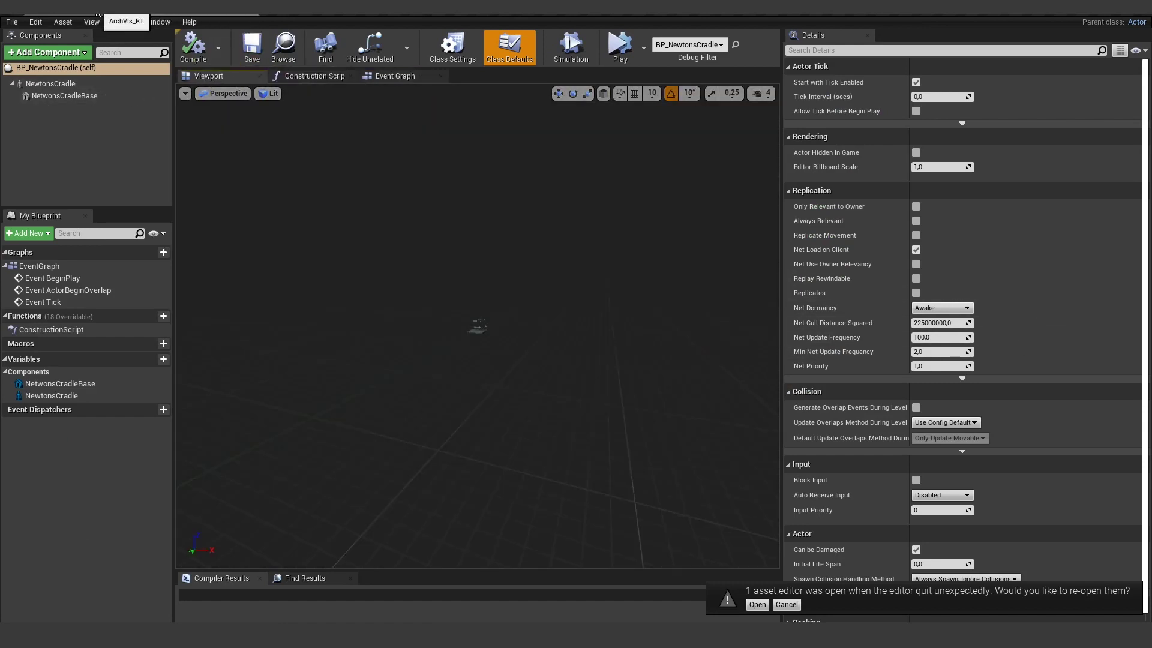
Reset the NewtonsCradle component's animation mode to the default Use Animation Blueprint and compile the blueprint
click(54, 85)
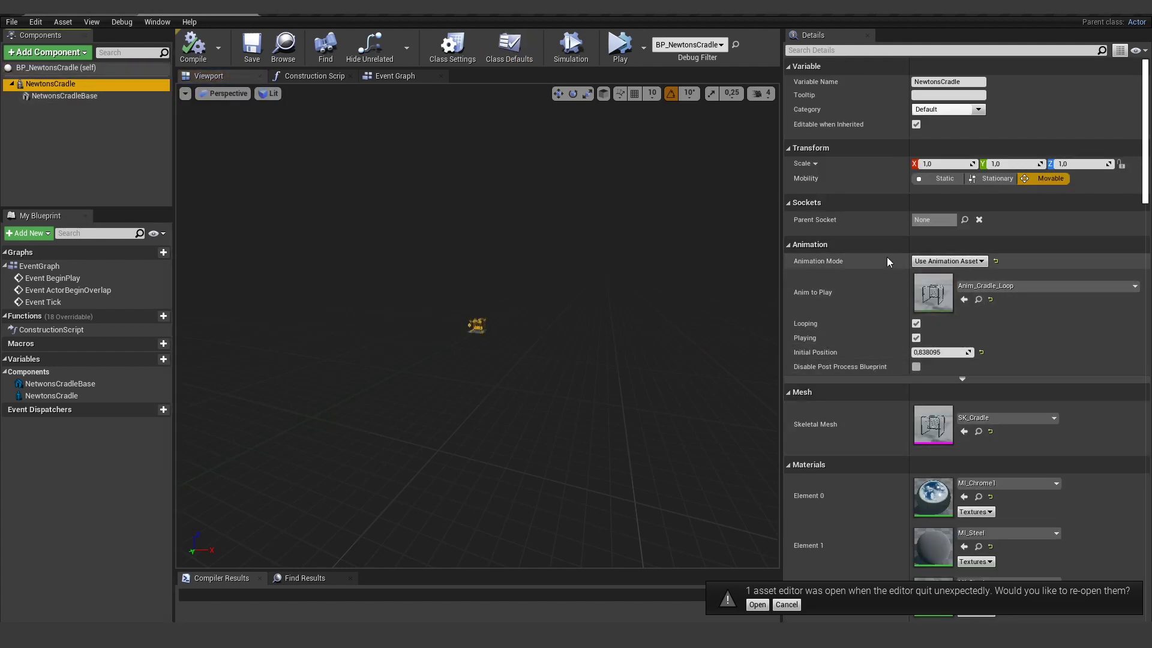
click(996, 262)
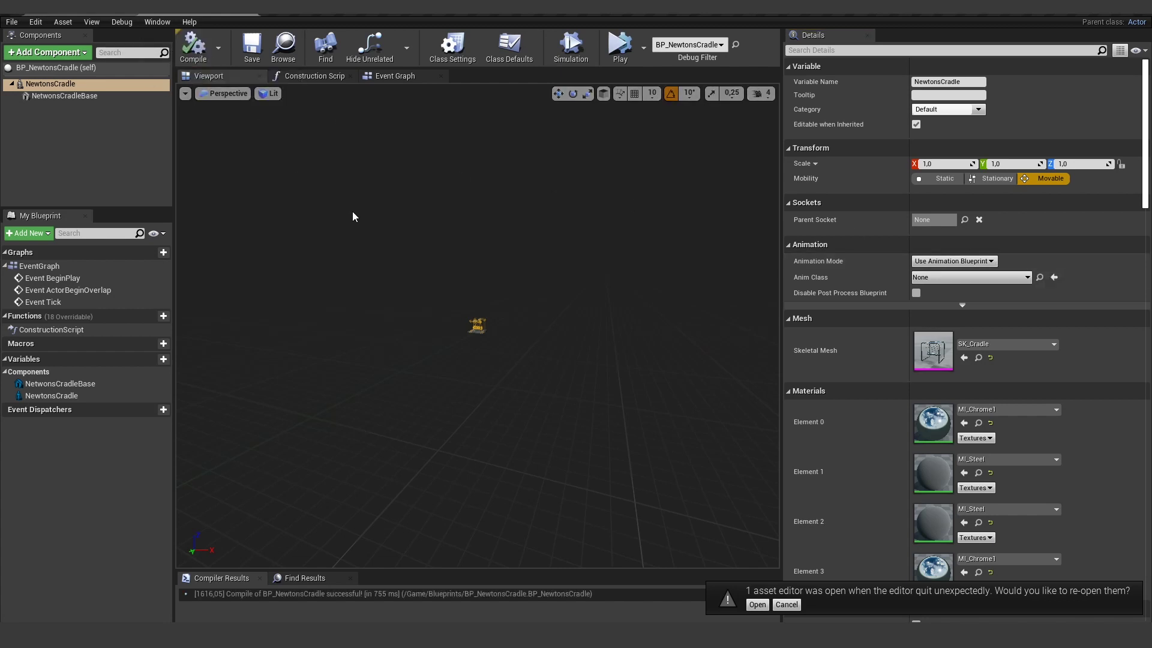
click(70, 129)
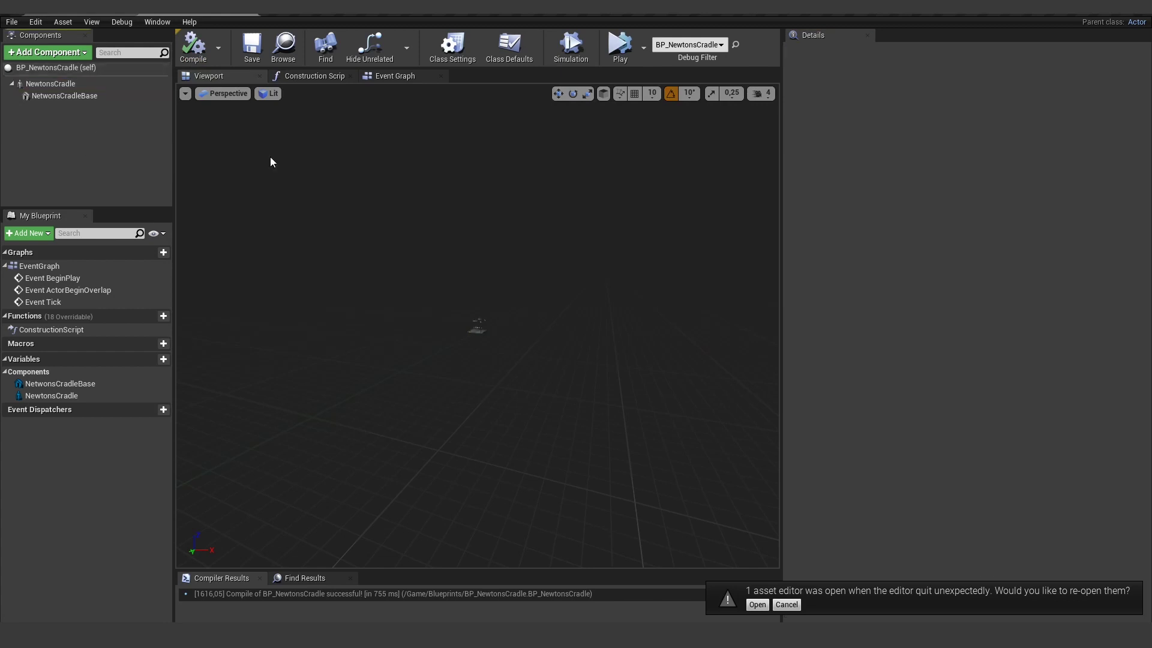
Open the SK_Cradle skeletal mesh used by the NewtonsCradle component and inspect its geometry from several angles
key(w)
mouse_move(508, 222)
right_down()
mouse_move(492, 213)
mouse_move(507, 222)
right_up()
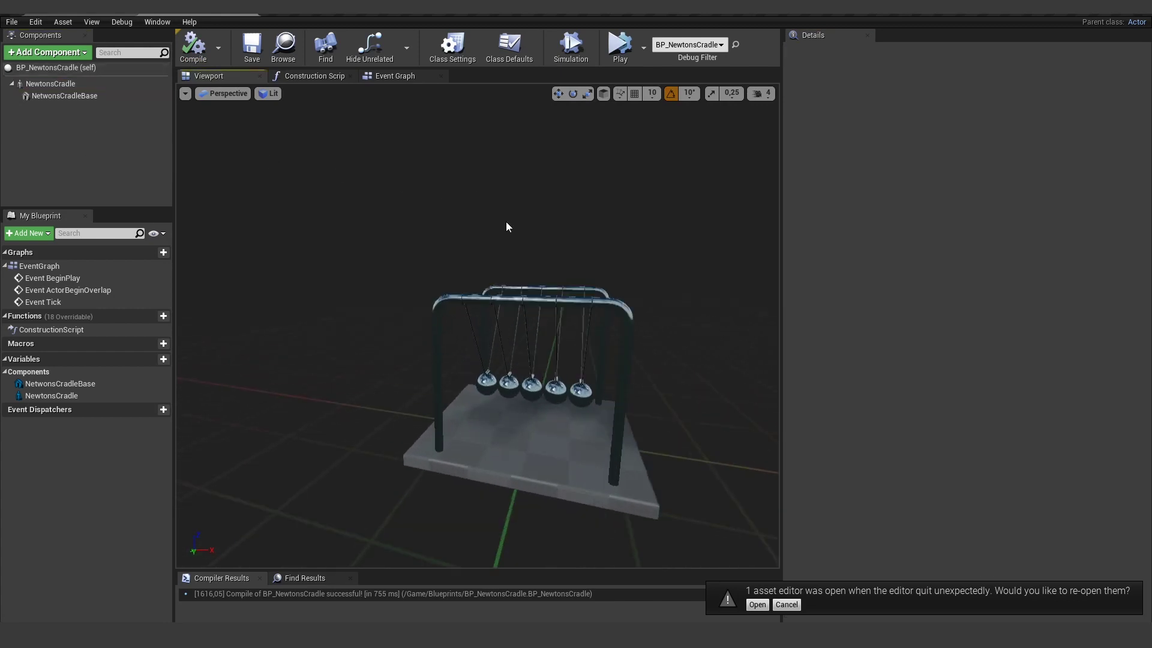
click(77, 85)
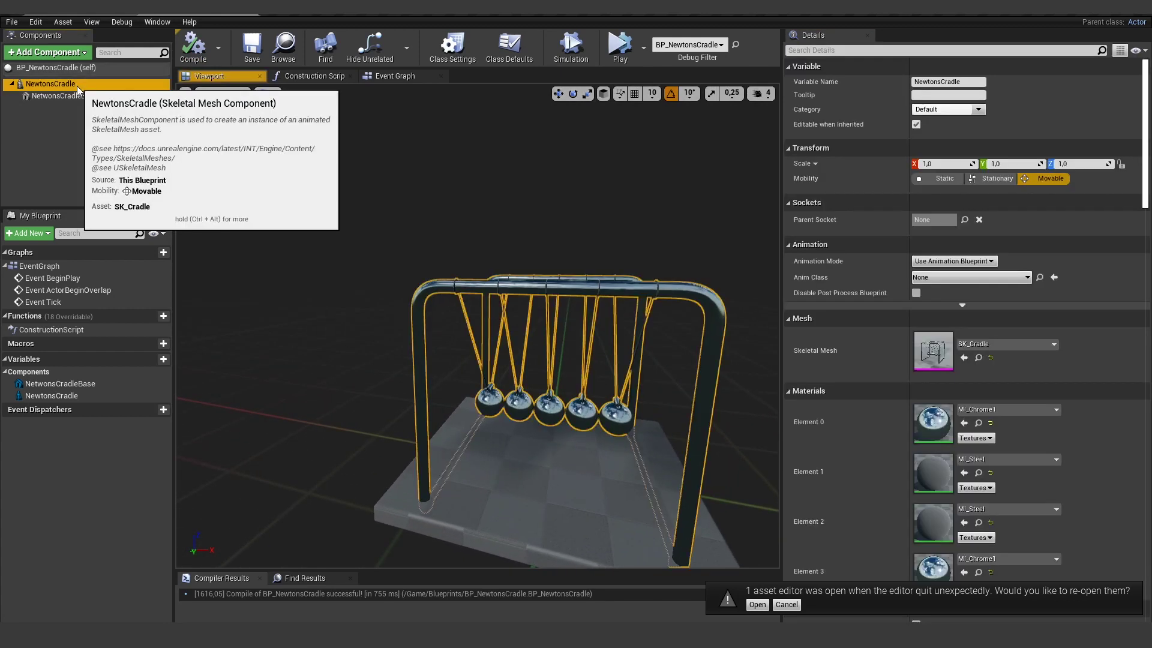
double_click(933, 354)
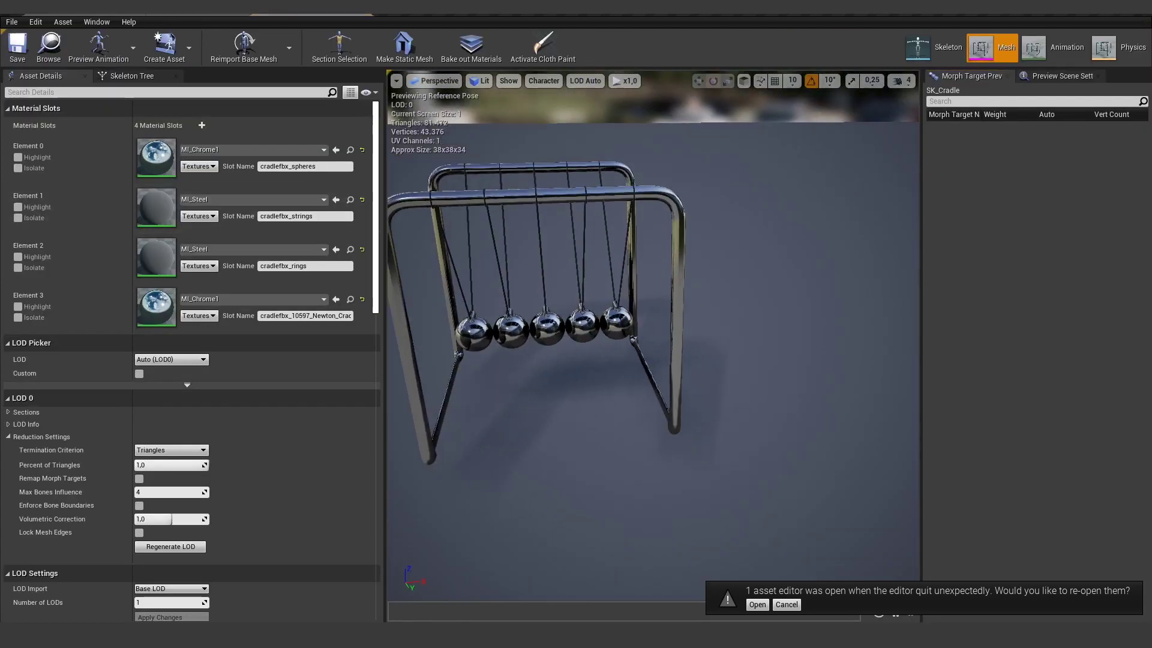
right_drag(652, 336, 690, 408)
key(w)
right_drag(636, 360, 666, 330)
right_drag(406, 214, 413, 210)
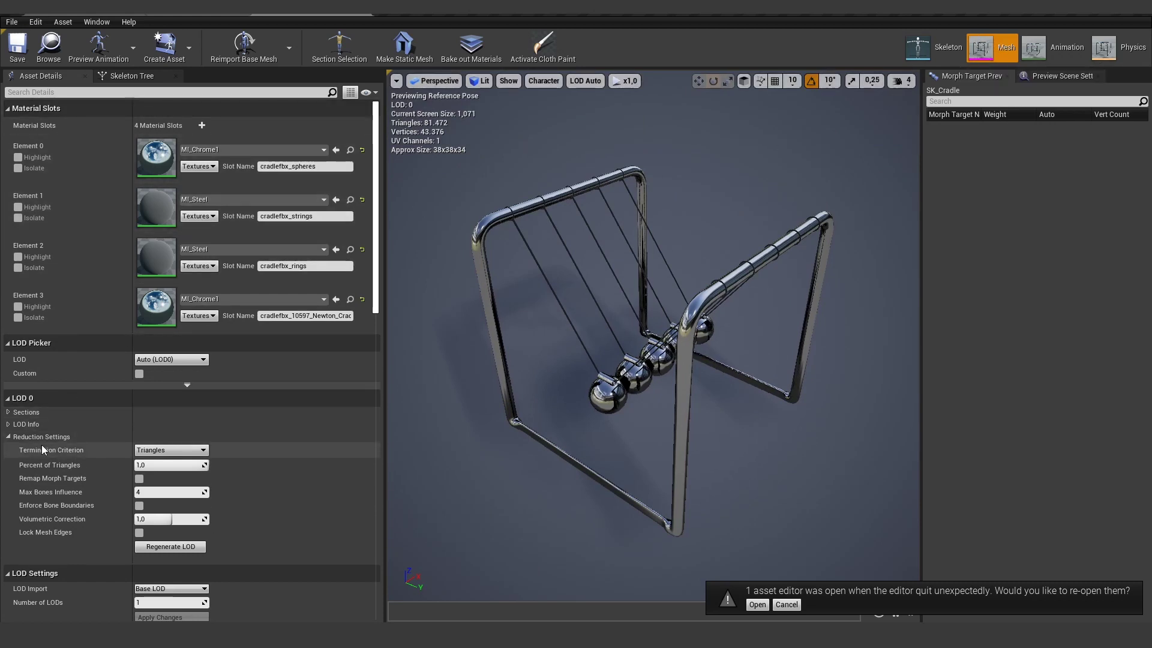
Set LOD 0's Percent of Triangles to 0.2 and regenerate the LOD, accepting reduction of the base mesh
scroll(42, 450, down, 3)
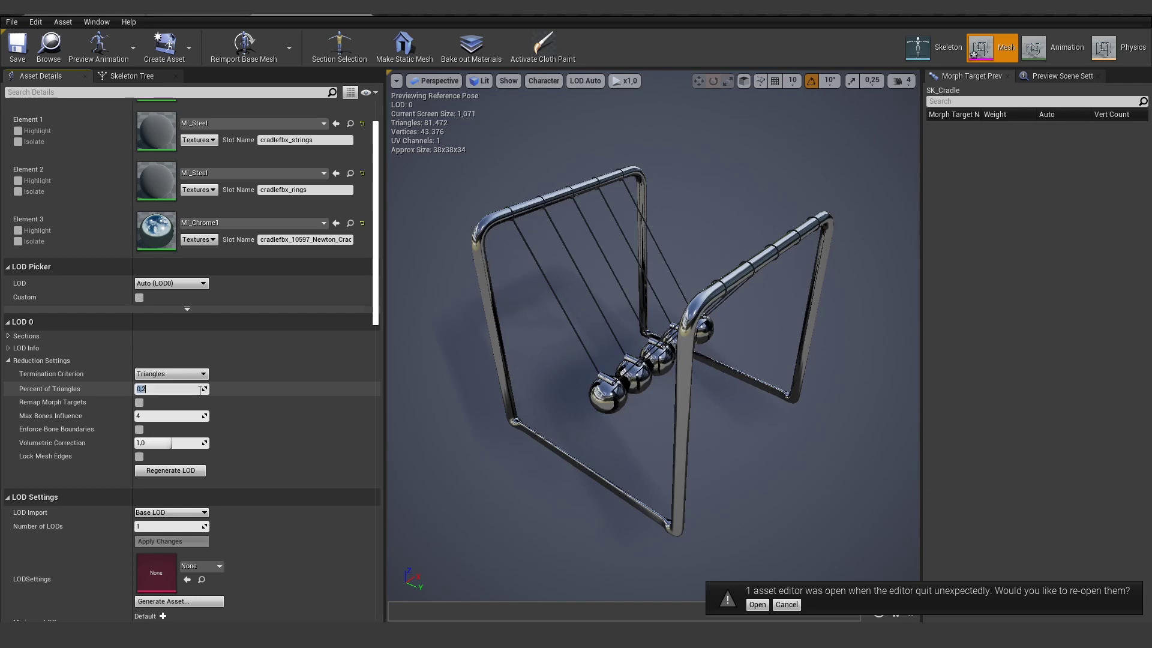
click(174, 473)
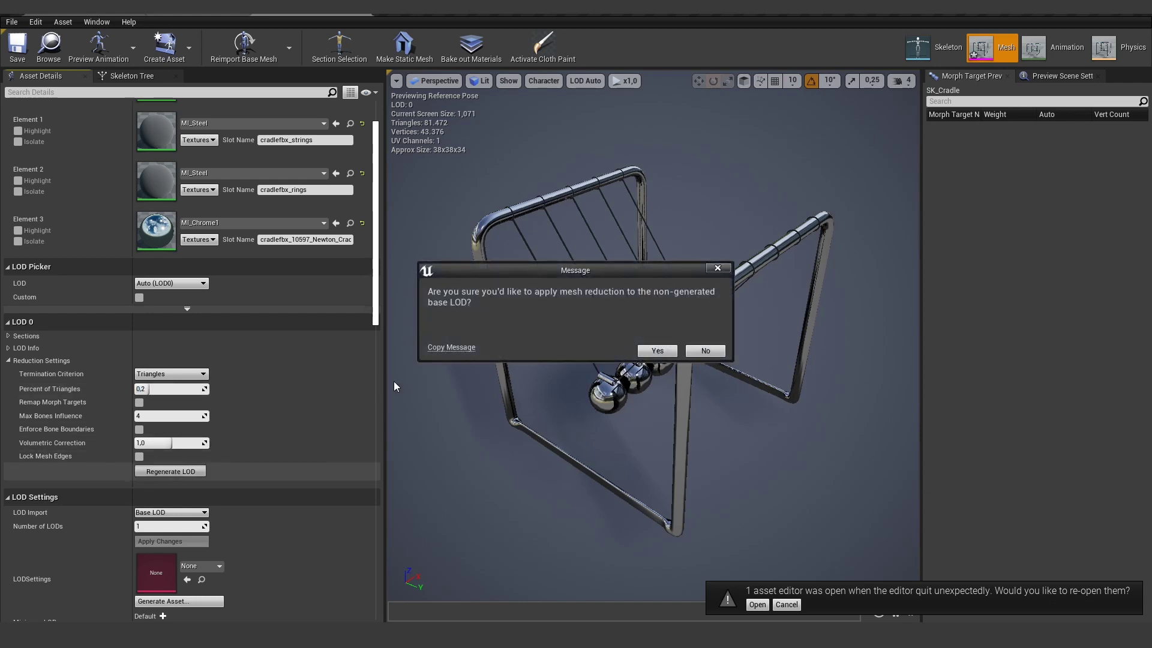
click(657, 351)
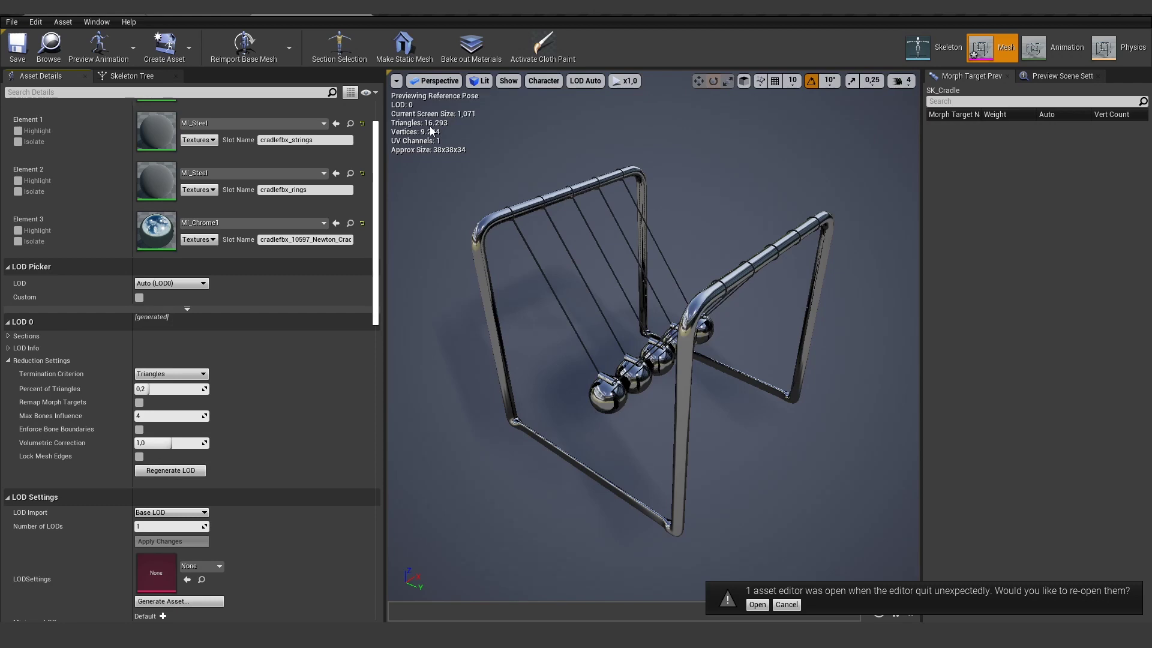
Set LOD 0's Percent of Triangles to 0.1, regenerate the LOD and check the reduced mesh up close
click(150, 391)
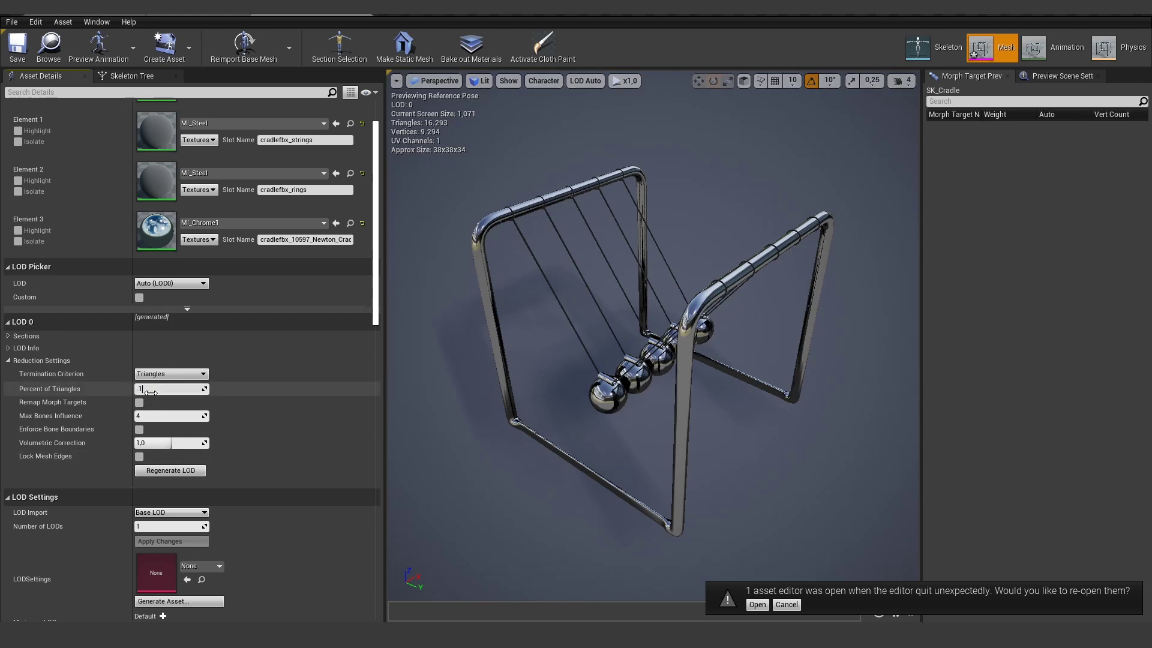
click(186, 472)
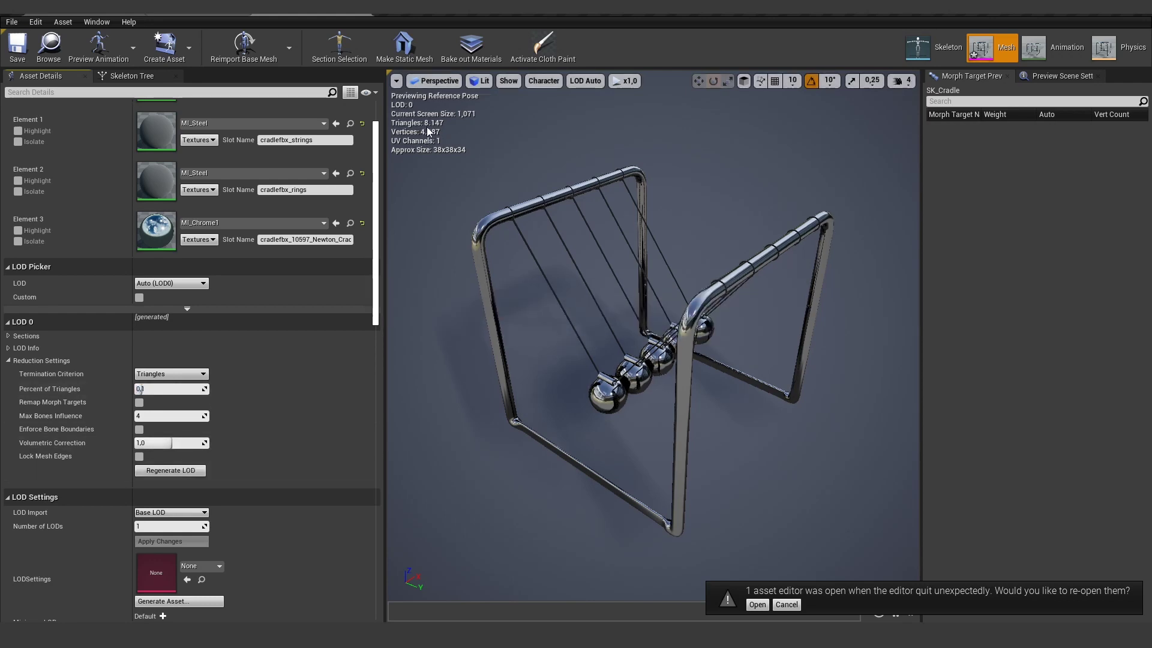
drag(426, 128, 430, 236)
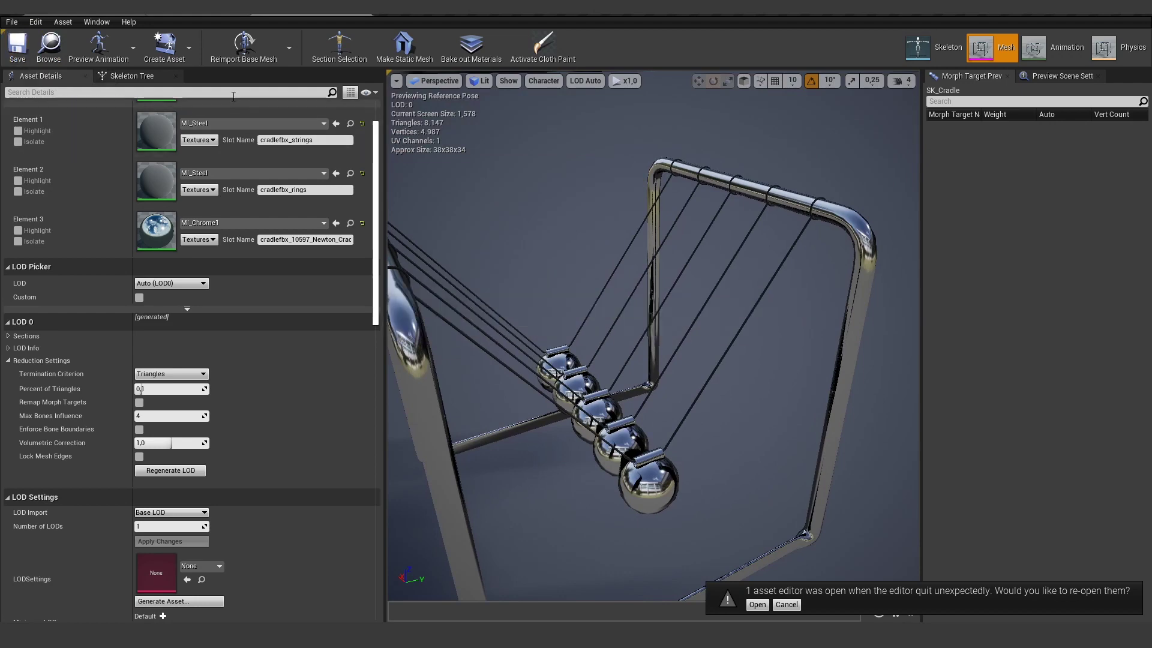
Return to the BP_NewtonsCradle blueprint and add a Comp Gaze View component under NewtonsCradle
click(413, 19)
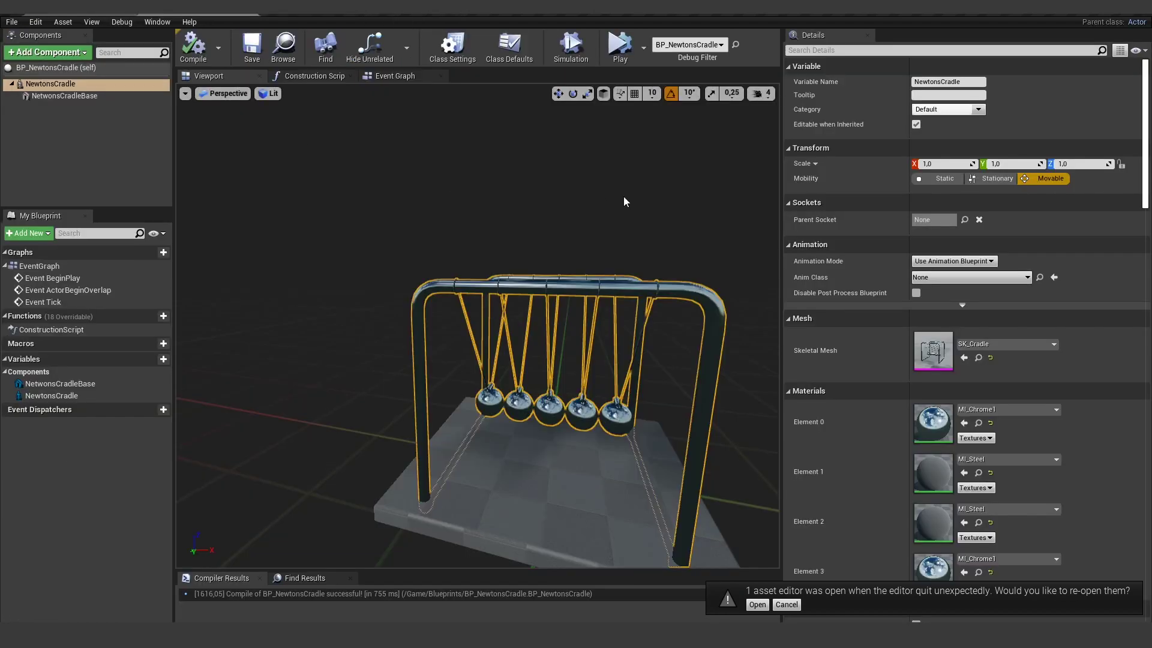
drag(623, 201, 583, 197)
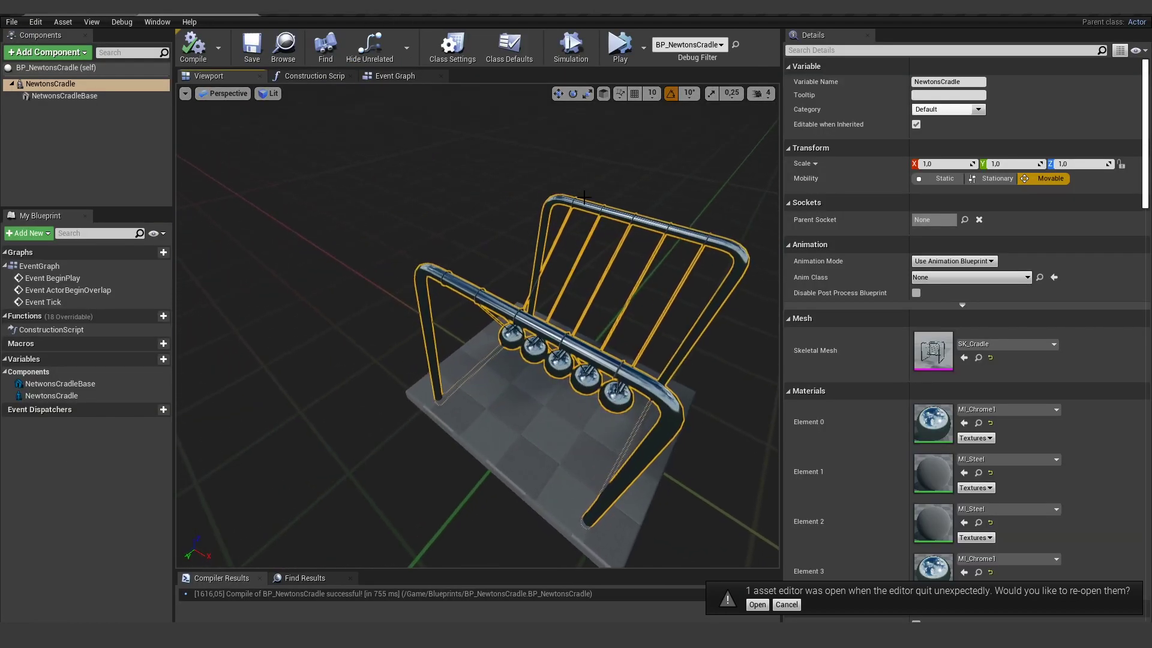
click(254, 183)
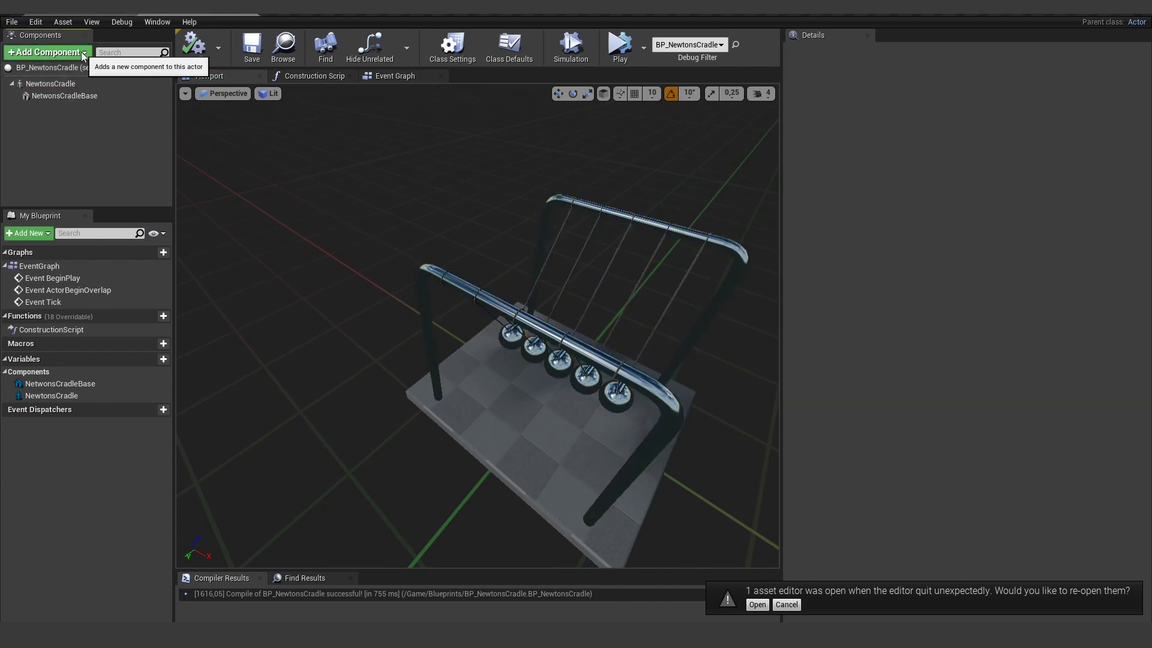
click(51, 83)
click(53, 55)
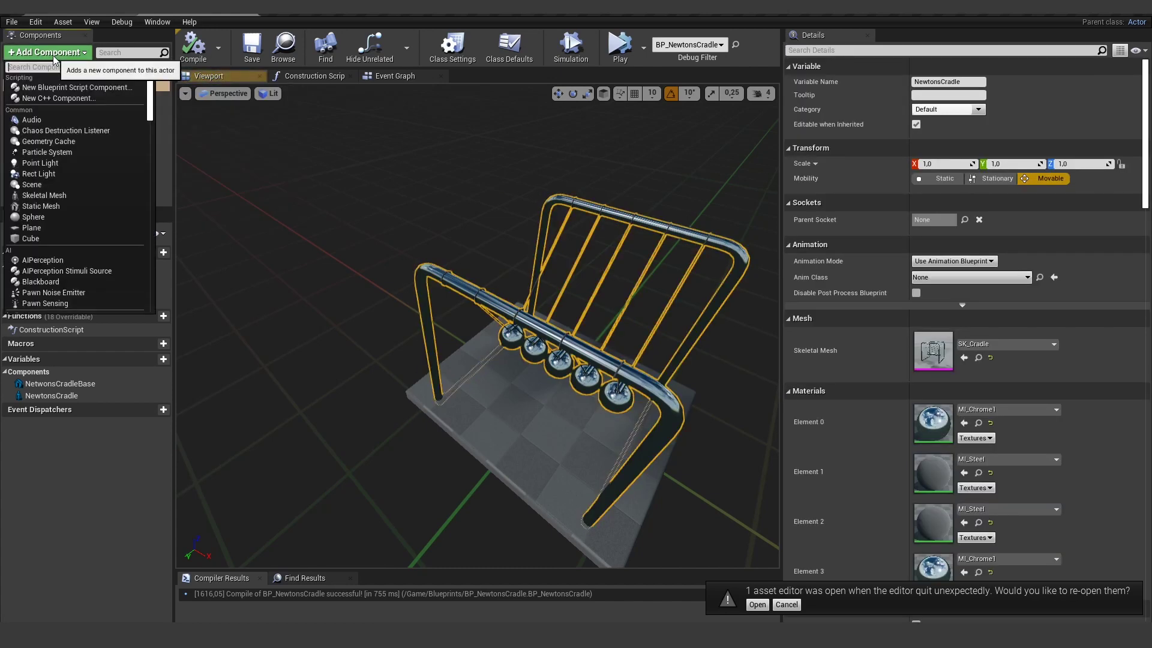
text(gaz)
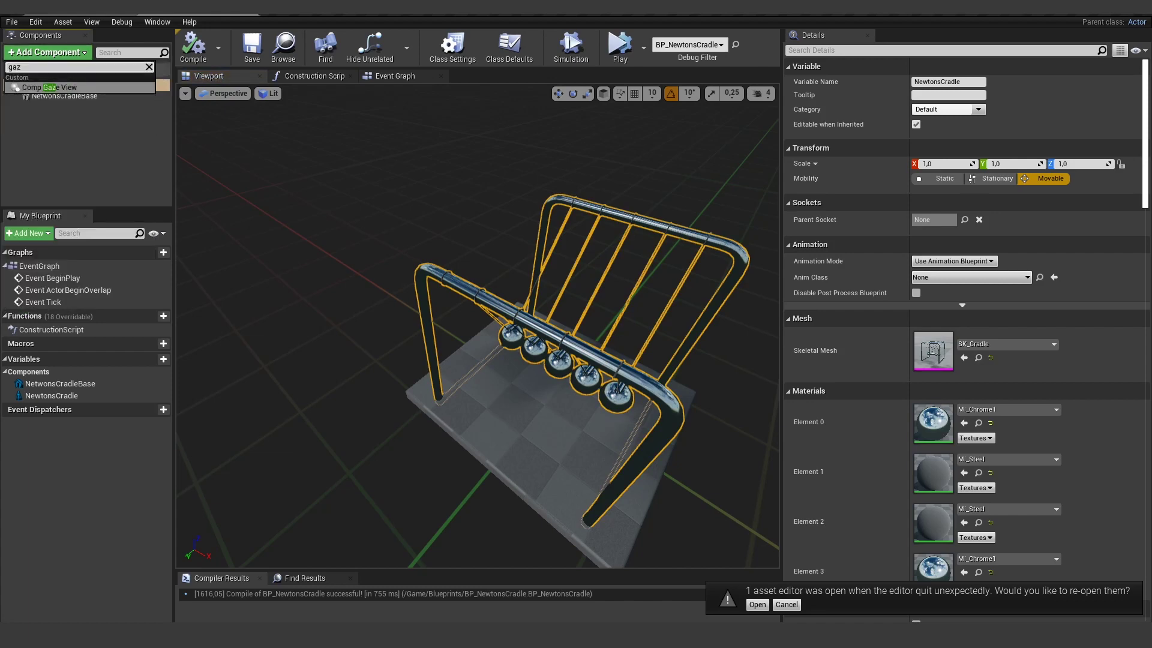
click(66, 88)
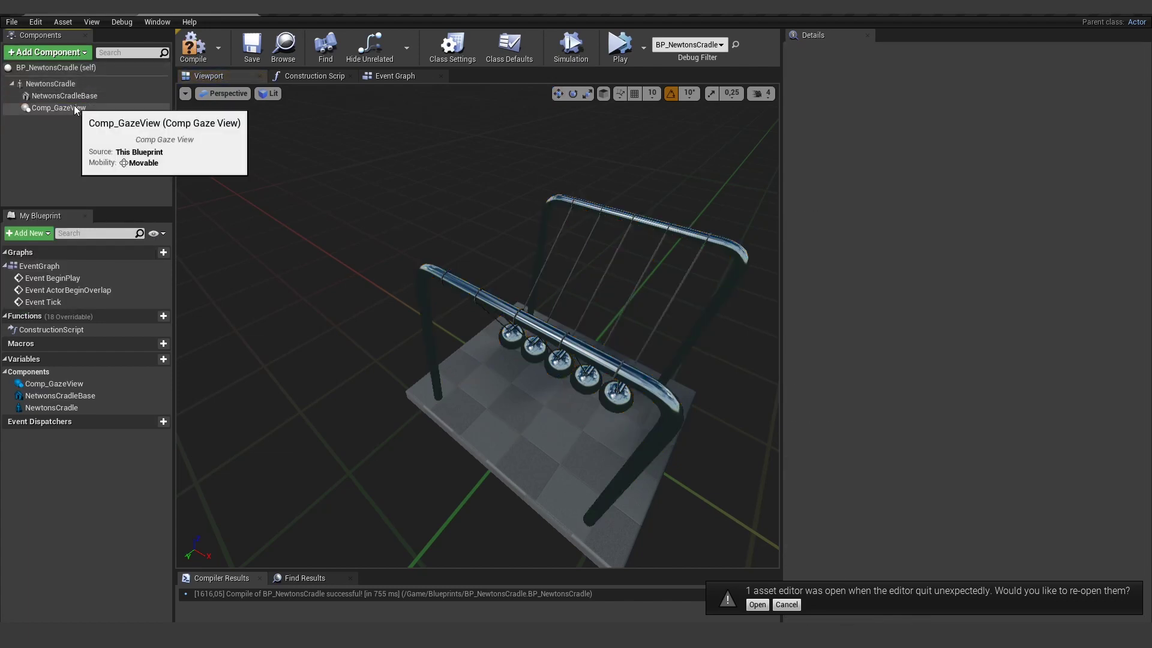
Raise the Comp_GazeView component above the cradle's base to a Z location of about 16.5
right_drag(527, 297, 503, 297)
key(d)
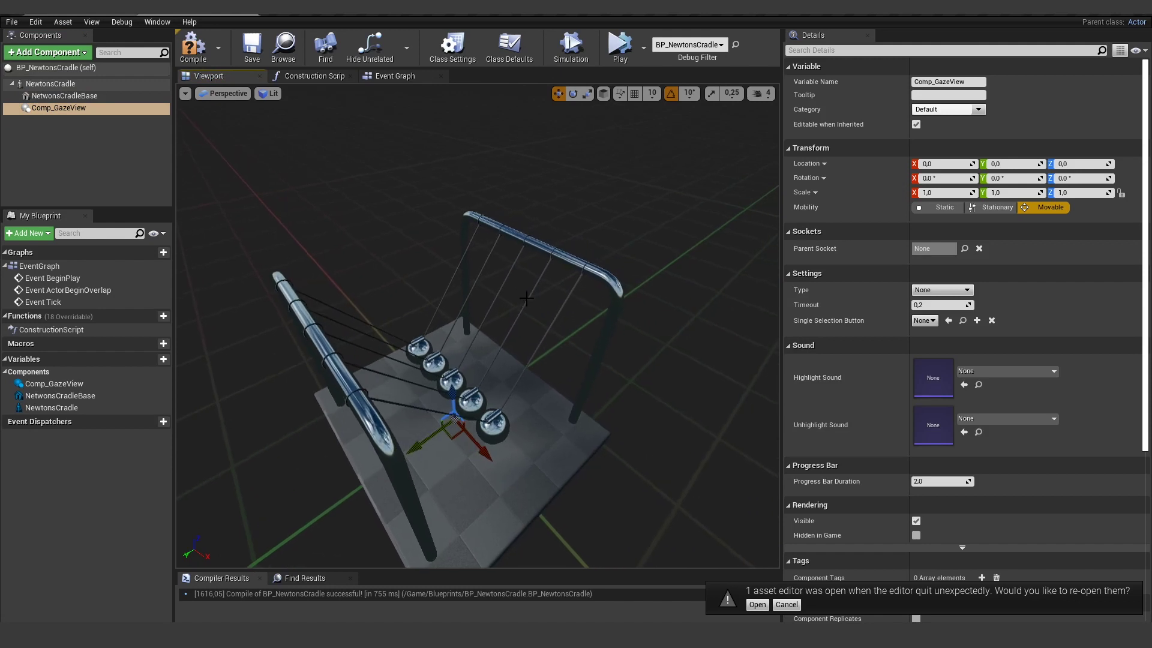
drag(528, 295, 523, 324)
drag(498, 376, 498, 282)
key(f)
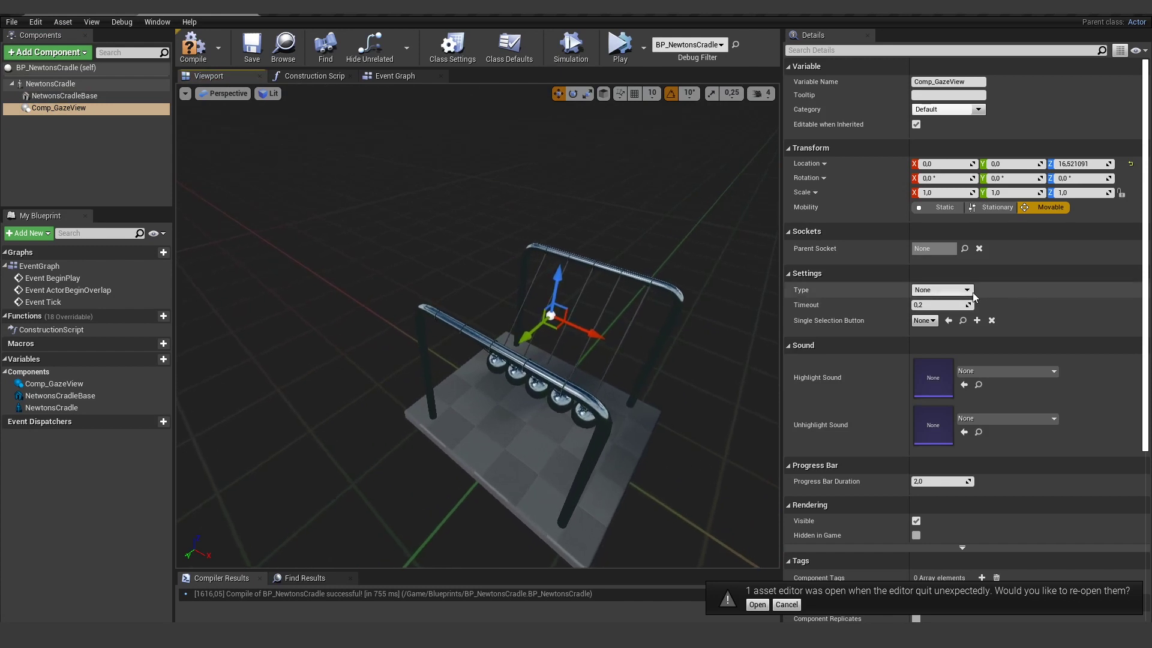
Set the Comp_GazeView type to TriggerWithProgress and compile the blueprint
click(967, 291)
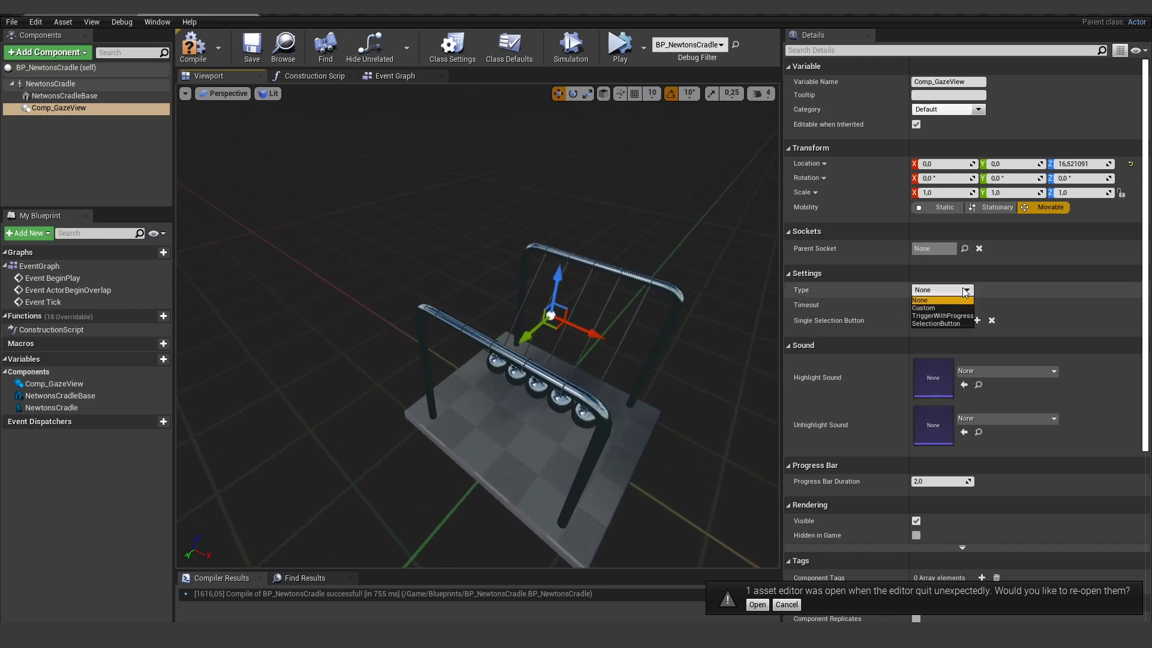
click(948, 316)
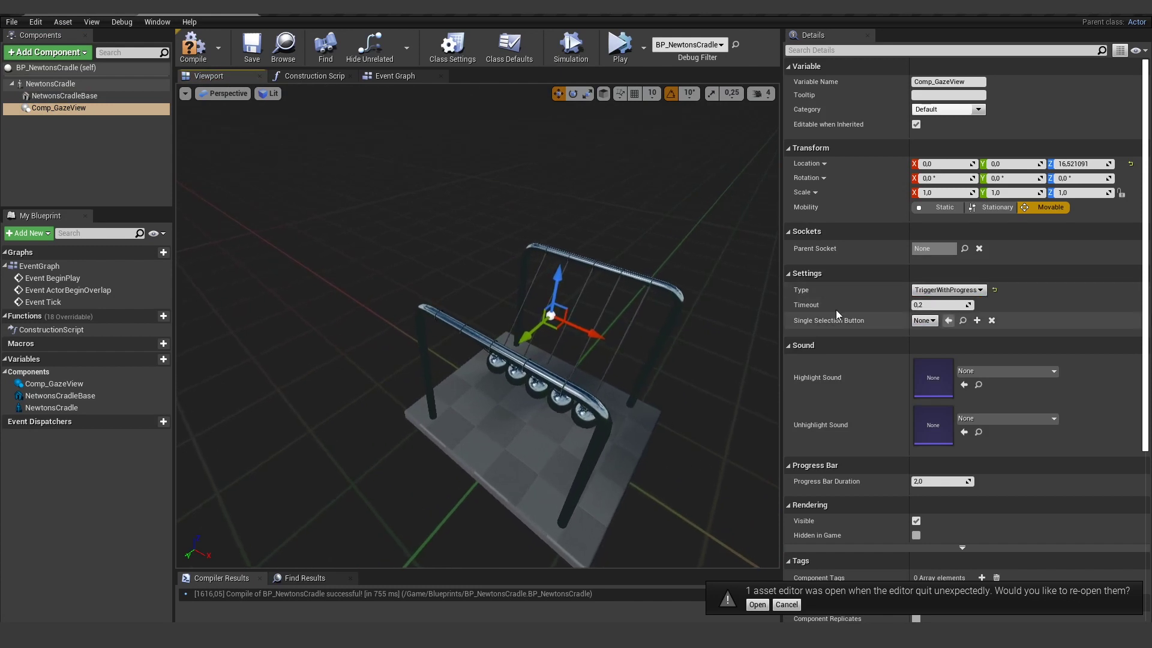
click(191, 57)
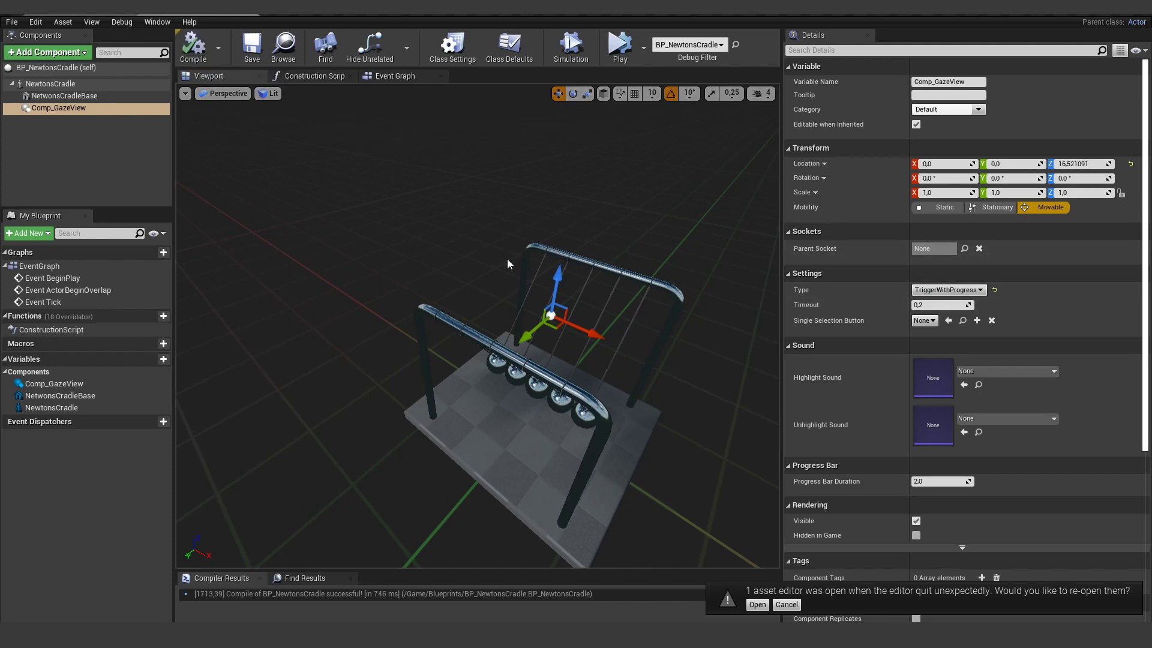
Add a Comp Trigger component to the blueprint and set its Trigger Type to Active
right_drag(546, 241, 546, 241)
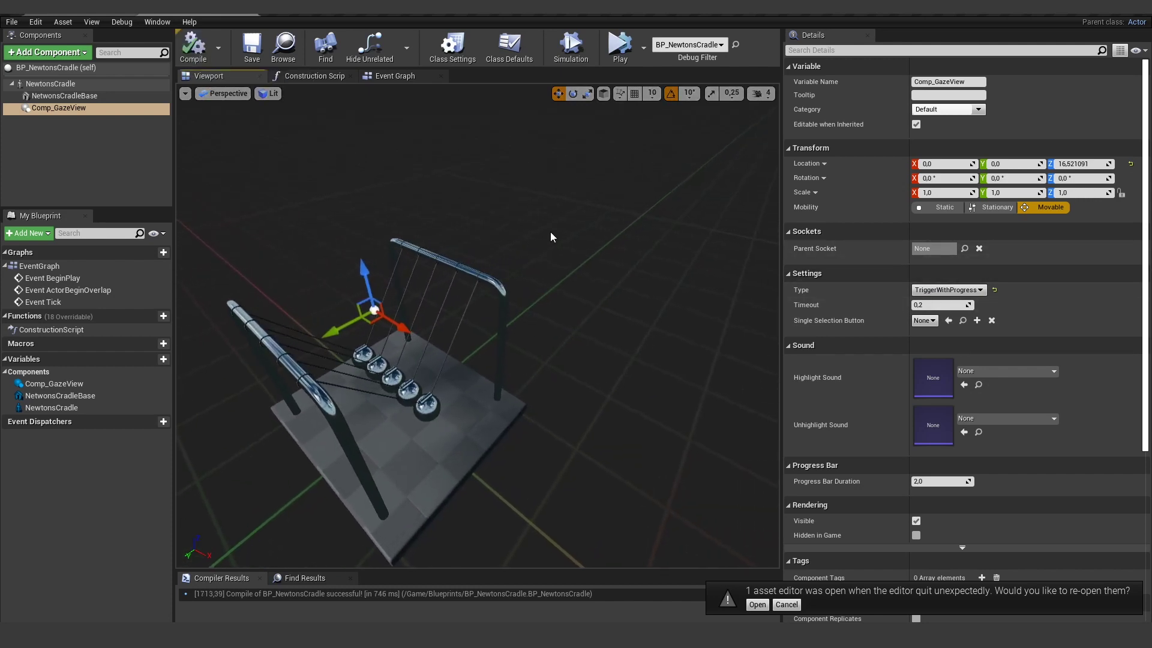
click(56, 143)
click(81, 53)
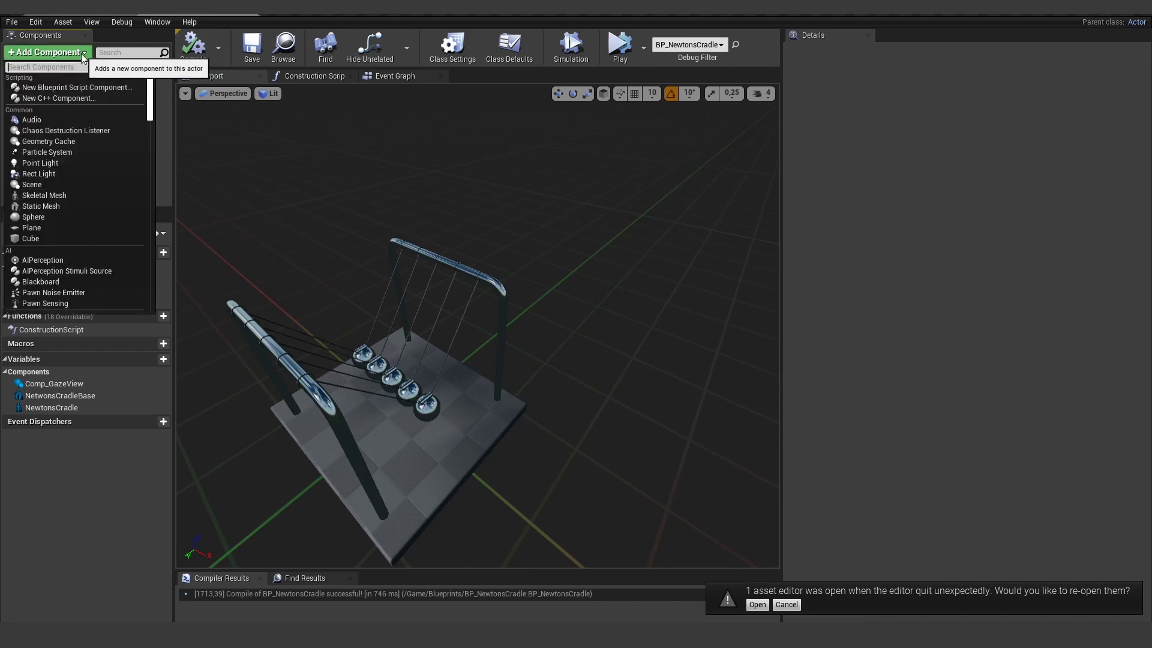
text(tri)
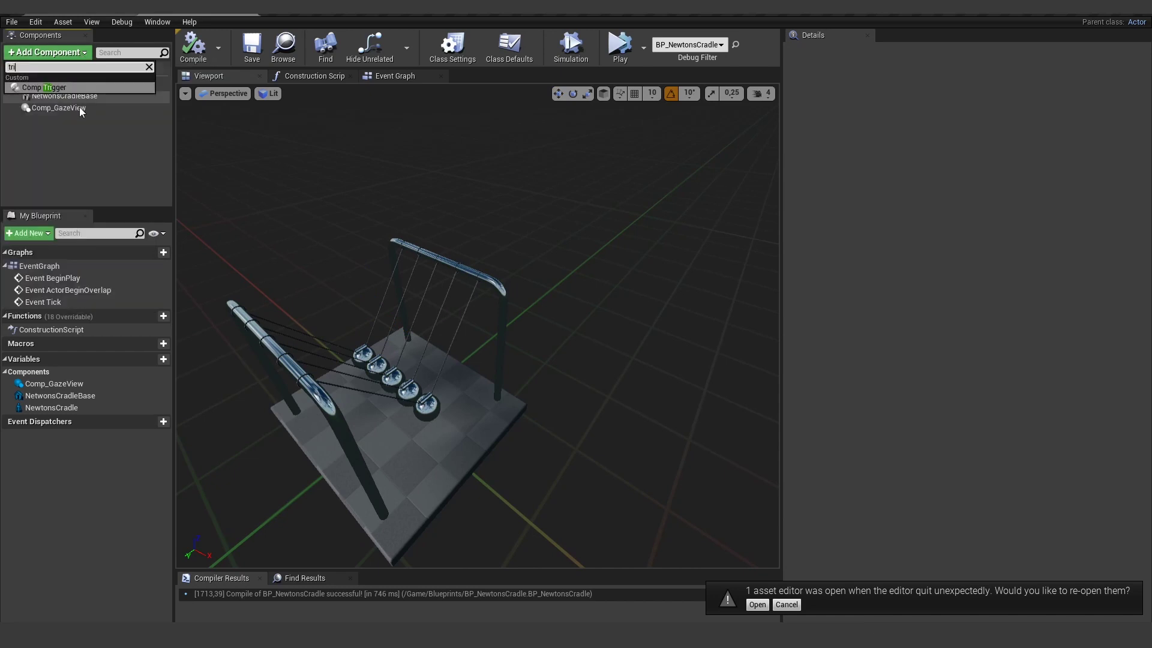
click(70, 88)
click(60, 124)
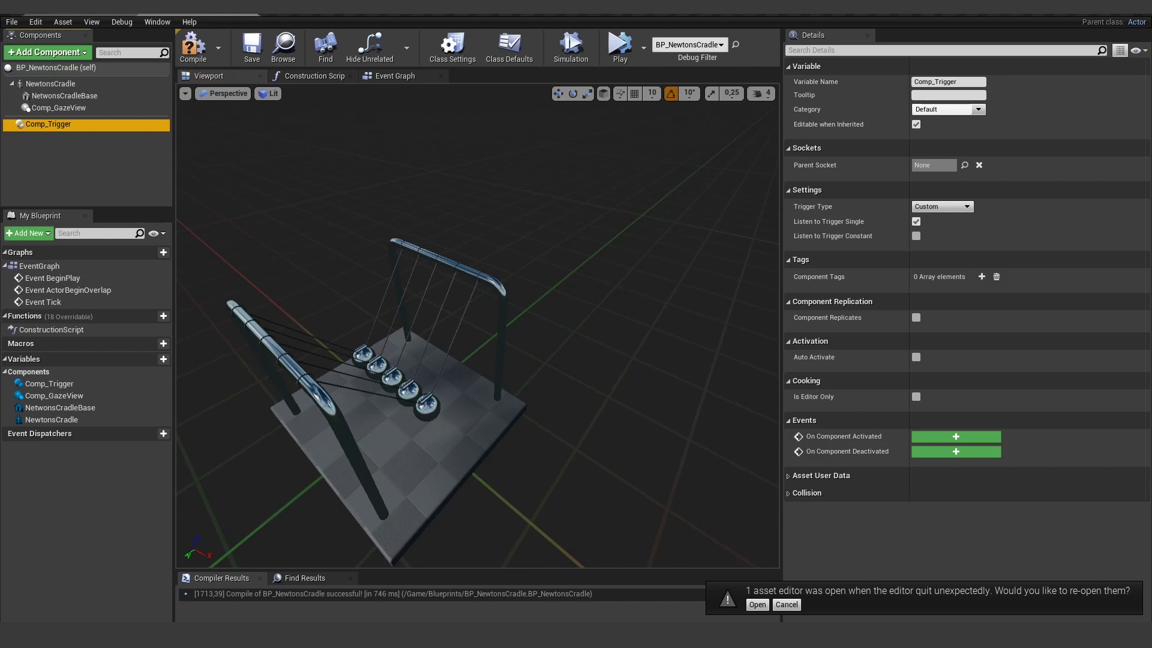
click(952, 206)
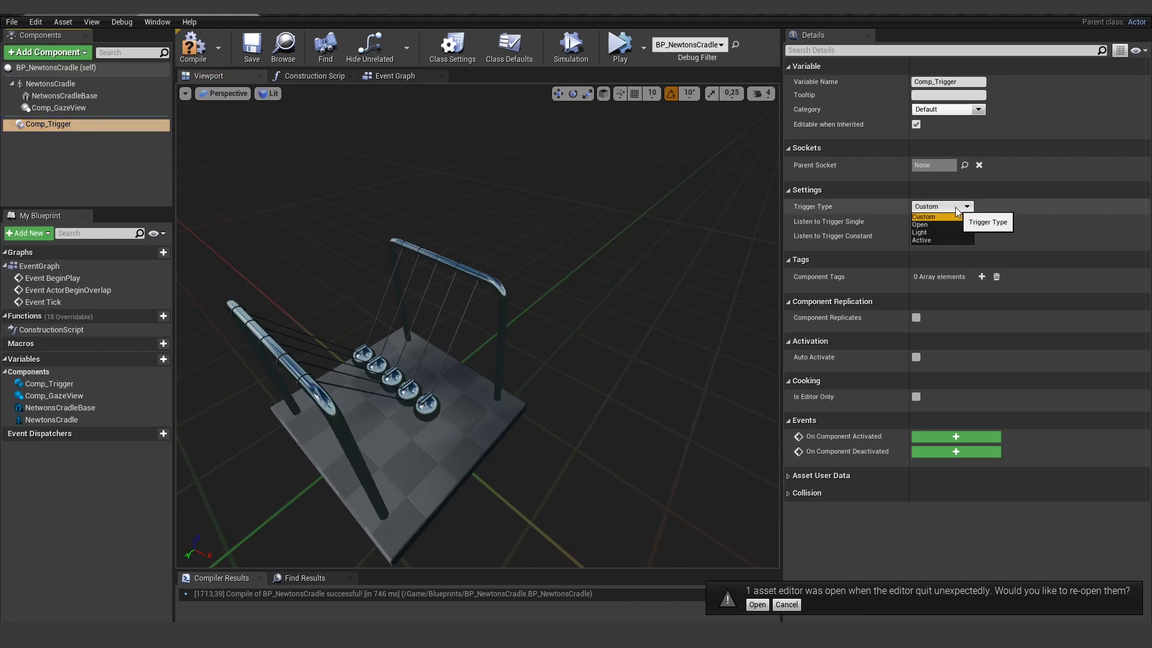
click(934, 240)
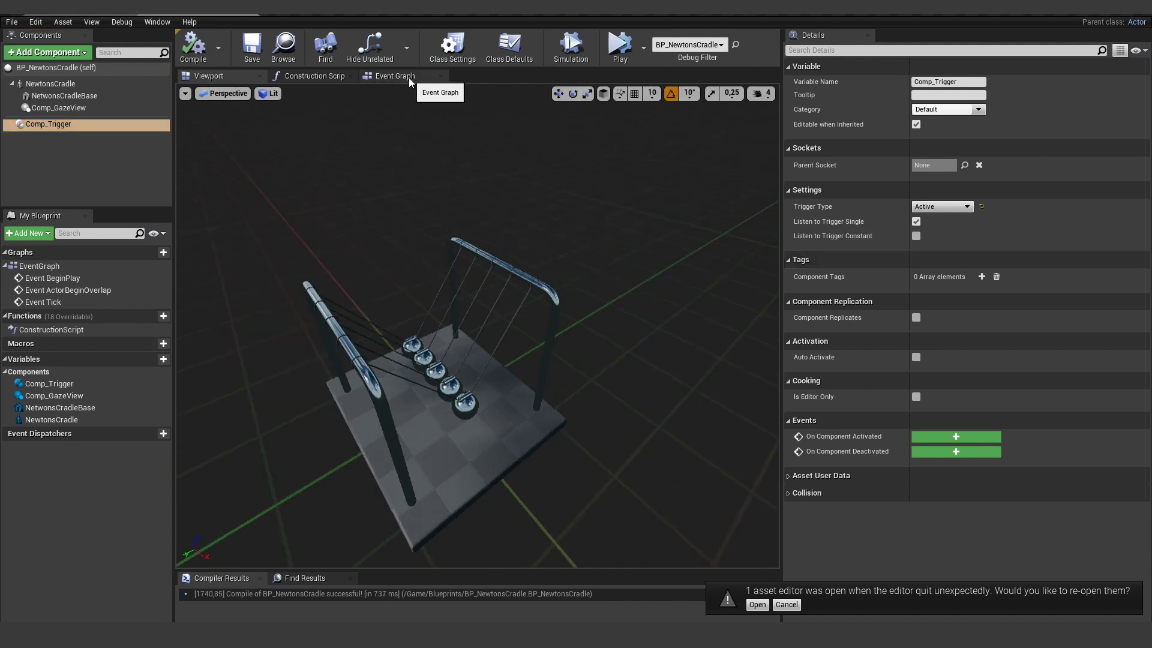
Implement Interface Active in the blueprint's class settings and compile the blueprint
click(409, 76)
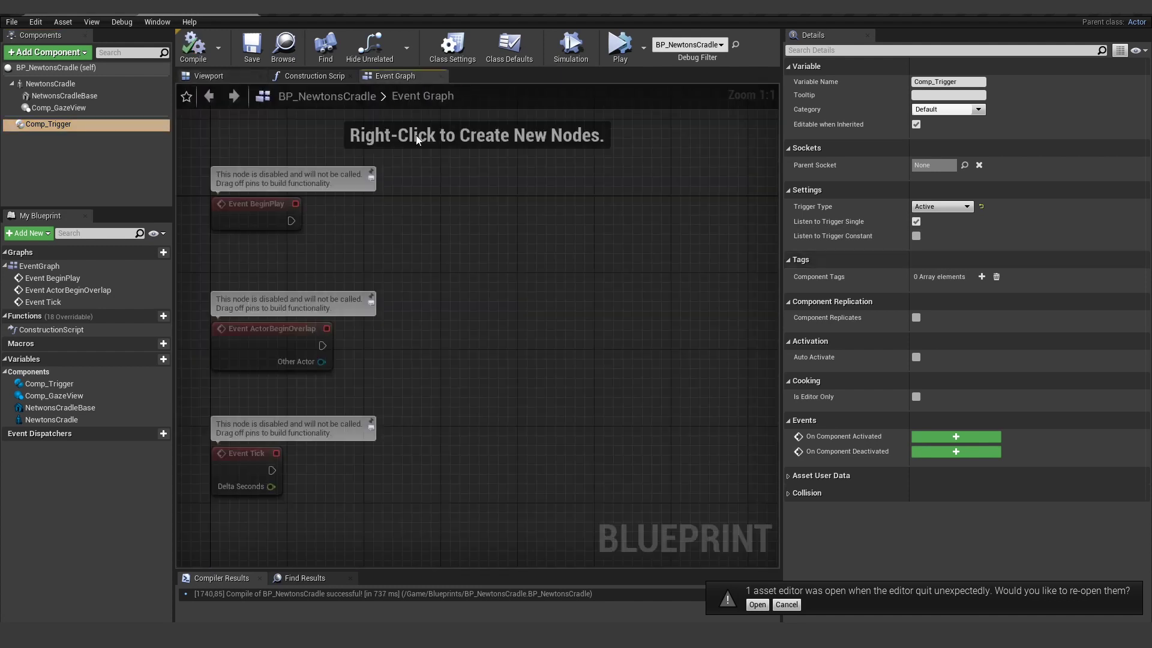
scroll(543, 279, down, 1)
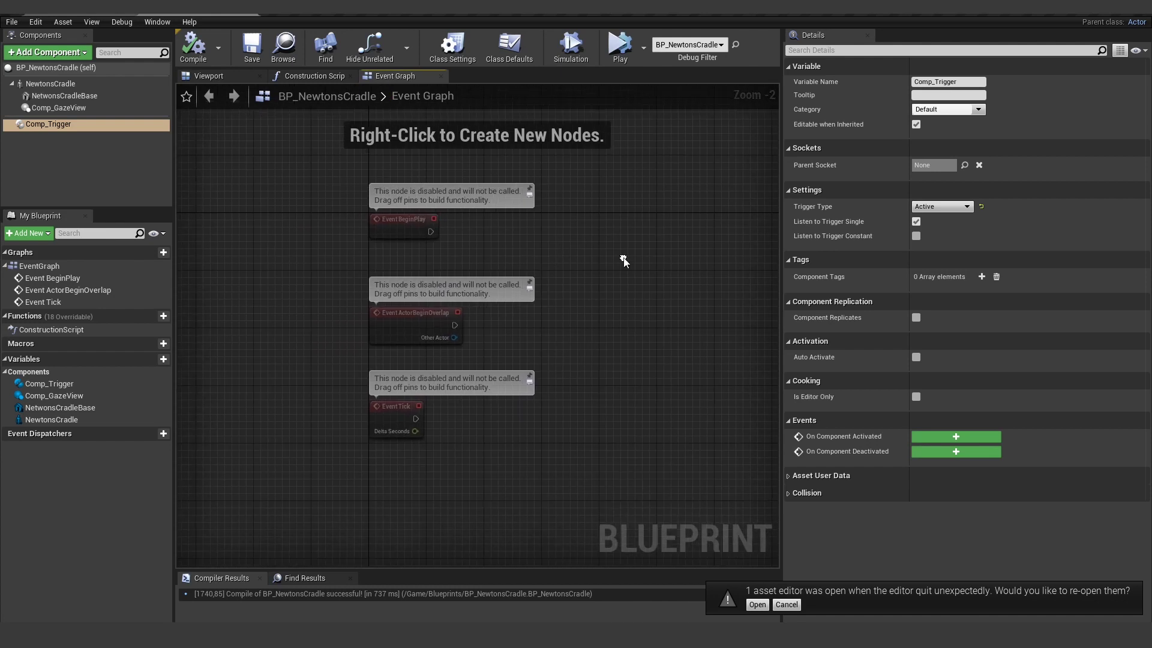
right_drag(508, 484, 498, 401)
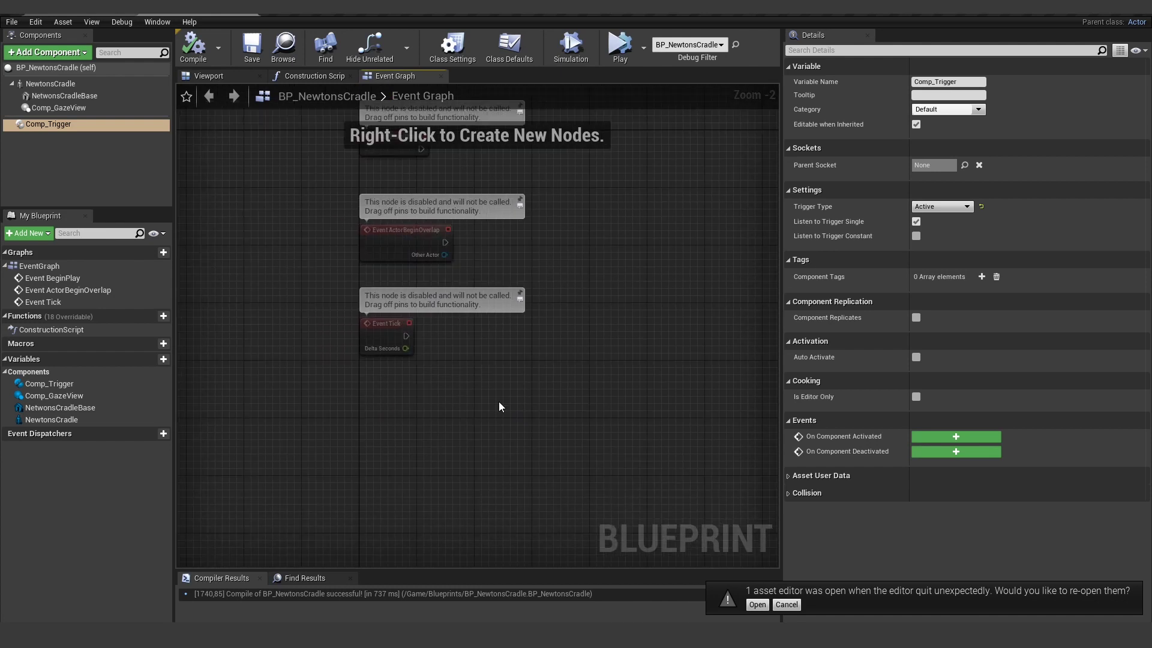
click(459, 49)
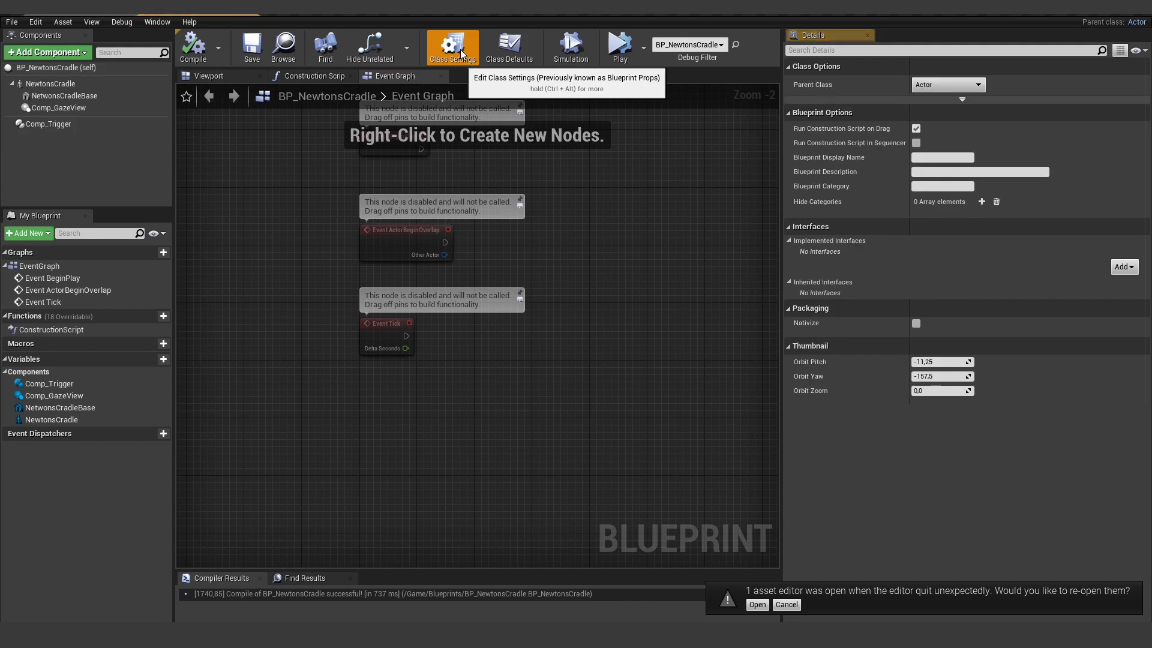
click(1126, 267)
text(acti)
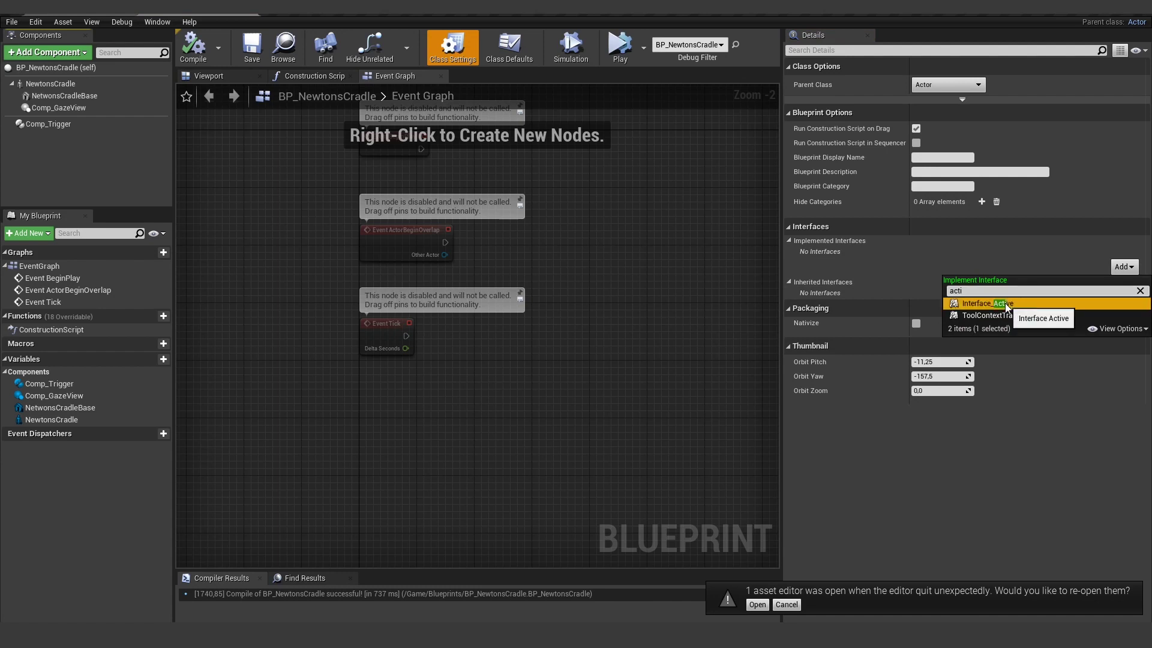
click(987, 304)
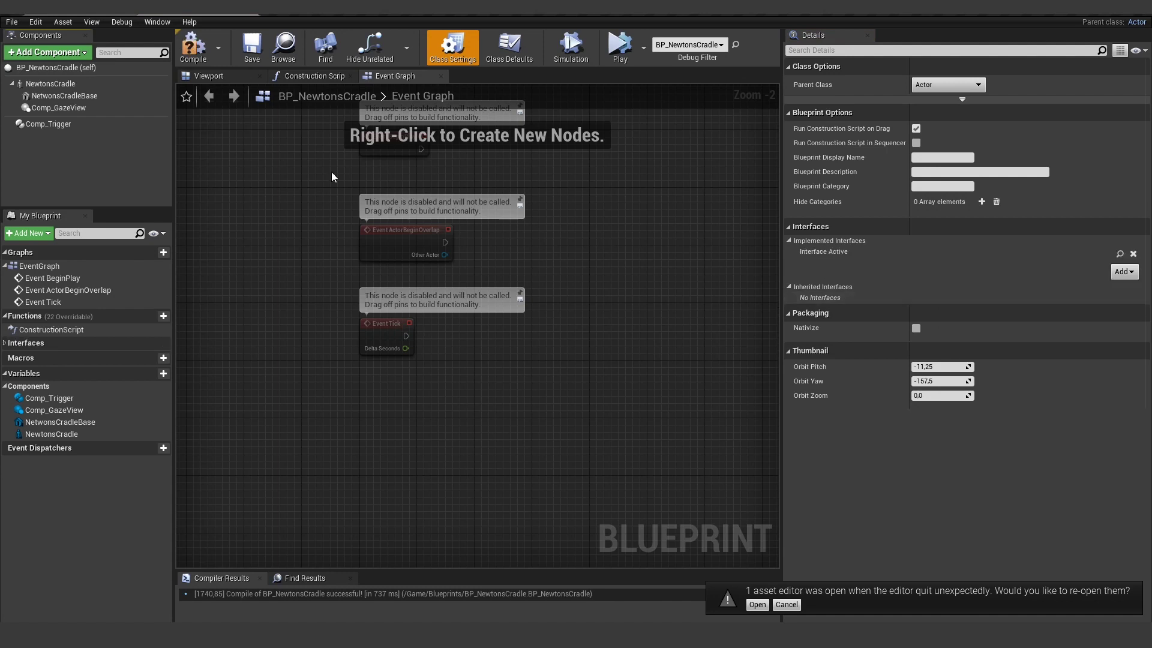
click(185, 61)
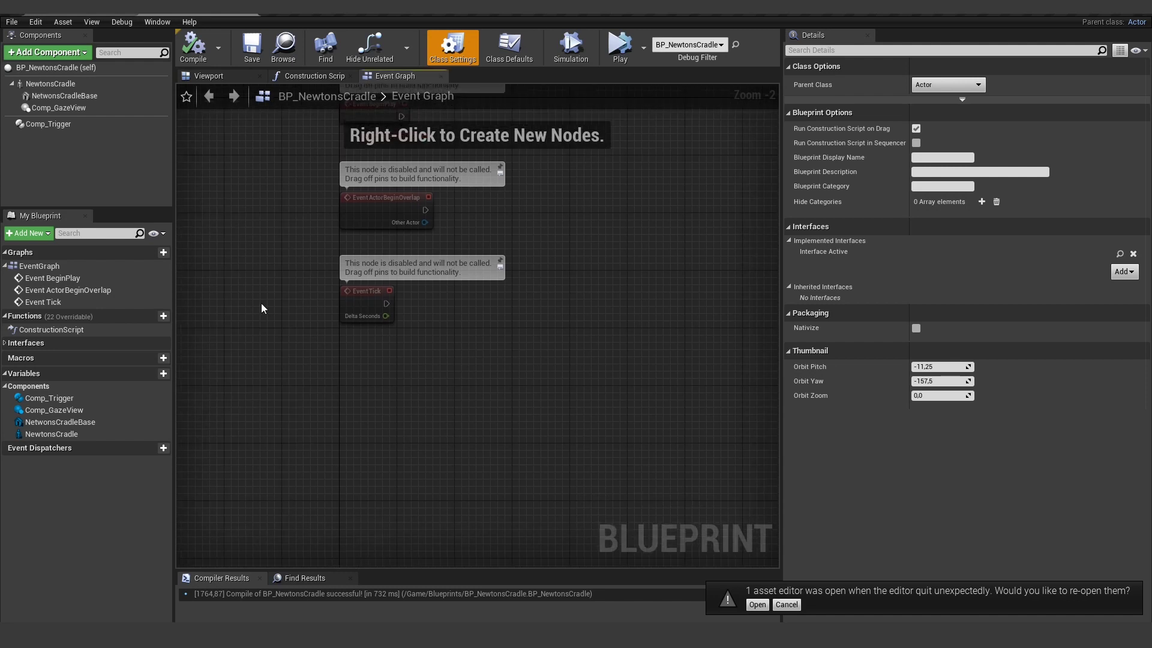
Add an Event Interface Toggle Active node to the Event Graph below the default event nodes
click(65, 123)
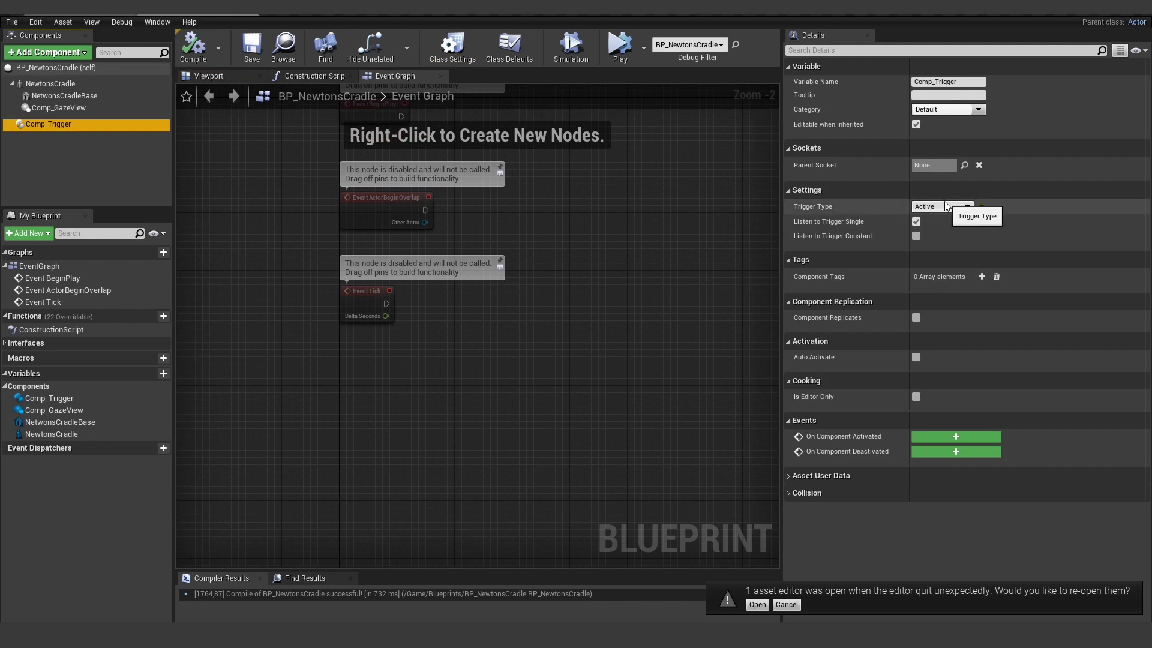
right_drag(329, 387, 352, 378)
right_click(375, 378)
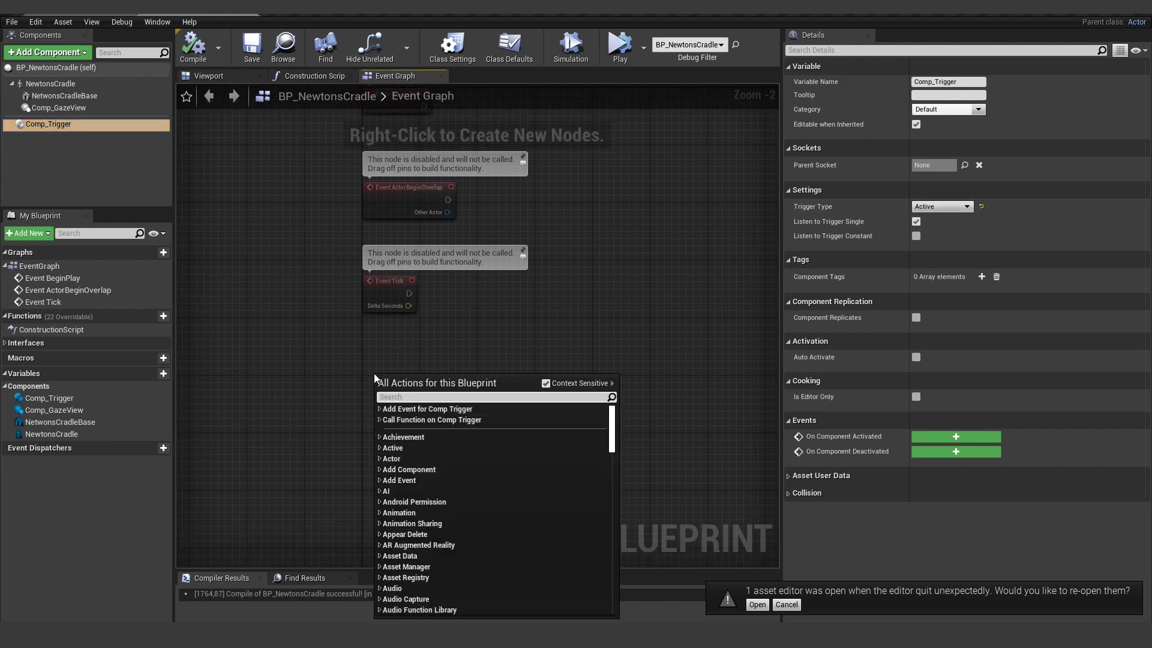
text(toggle)
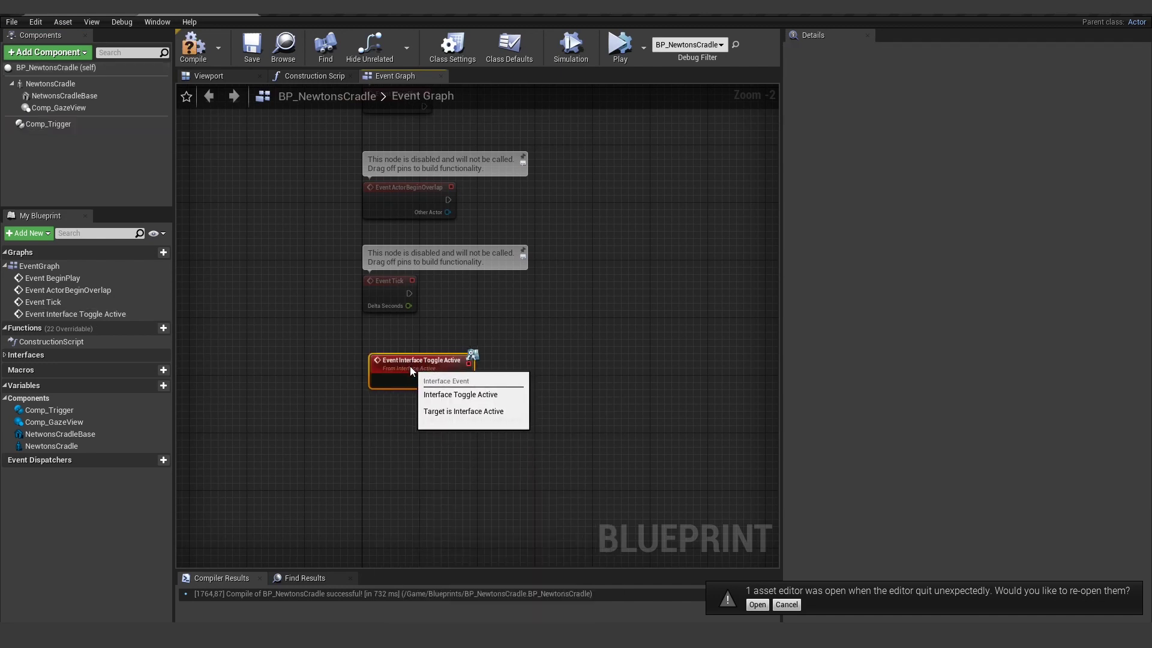
drag(410, 367, 404, 381)
Delete the default BeginPlay, ActorBeginOverlap and Tick event nodes and move the Toggle Active event up in the graph
right_drag(297, 107, 301, 173)
drag(316, 136, 488, 389)
key(Delete)
right_drag(523, 391, 491, 307)
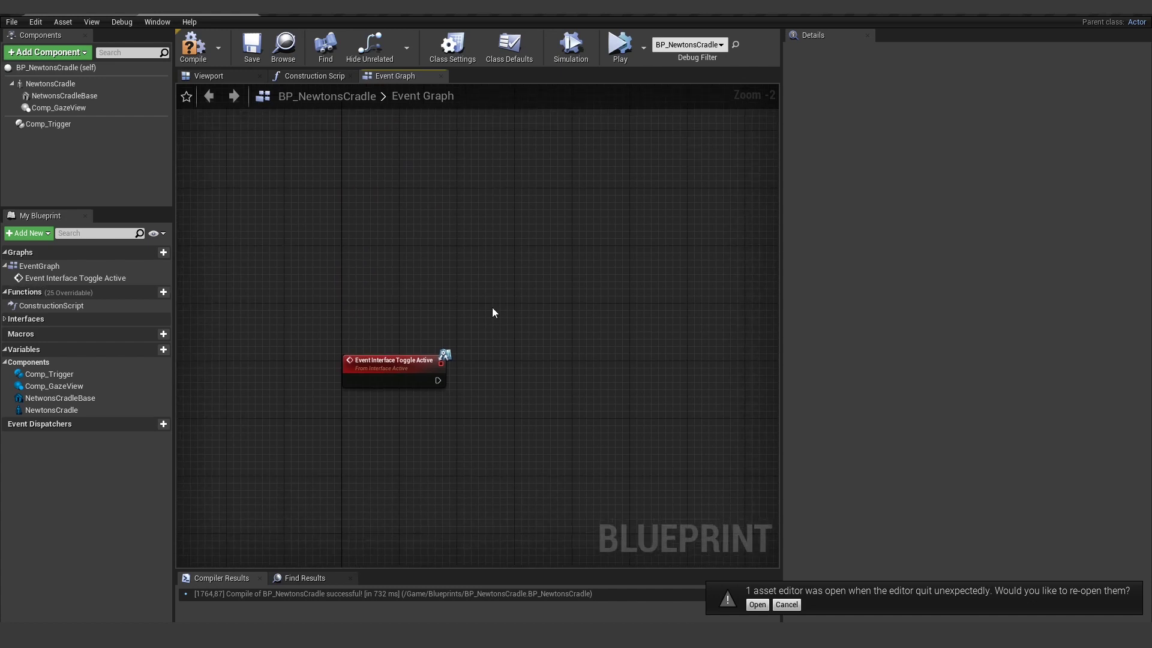
scroll(487, 305, up, 2)
drag(336, 396, 336, 250)
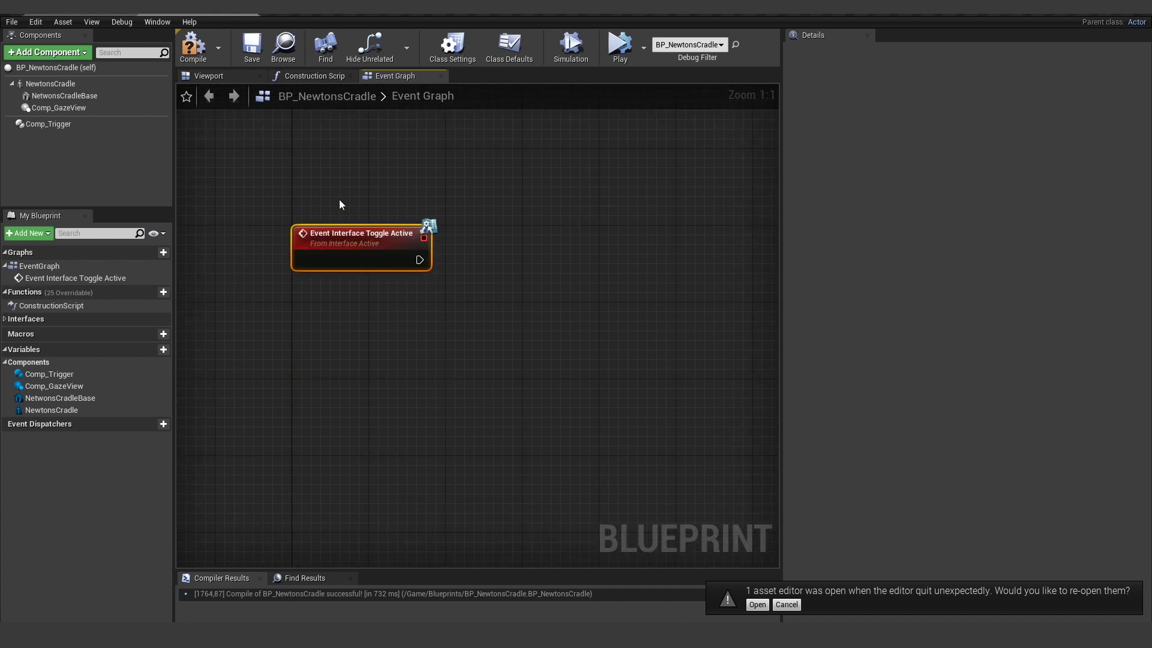
right_drag(353, 189, 370, 227)
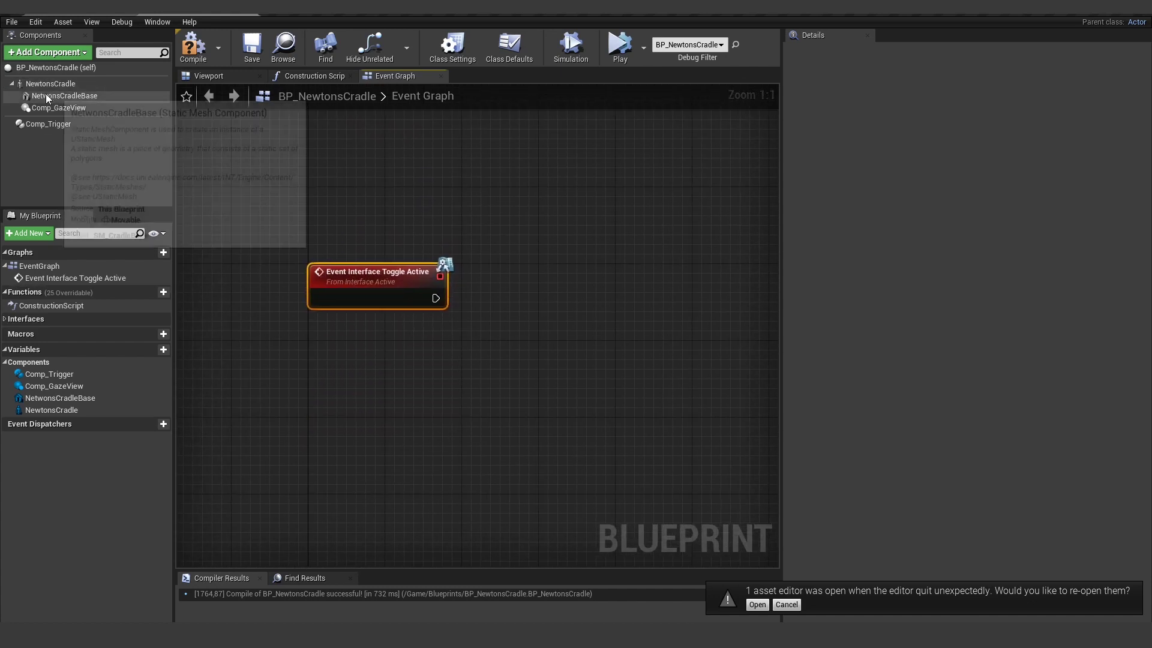
Place a NetwonsCradleBase reference below the Toggle Active event and add an Is Playing node beside it
drag(45, 95, 412, 376)
drag(334, 363, 334, 365)
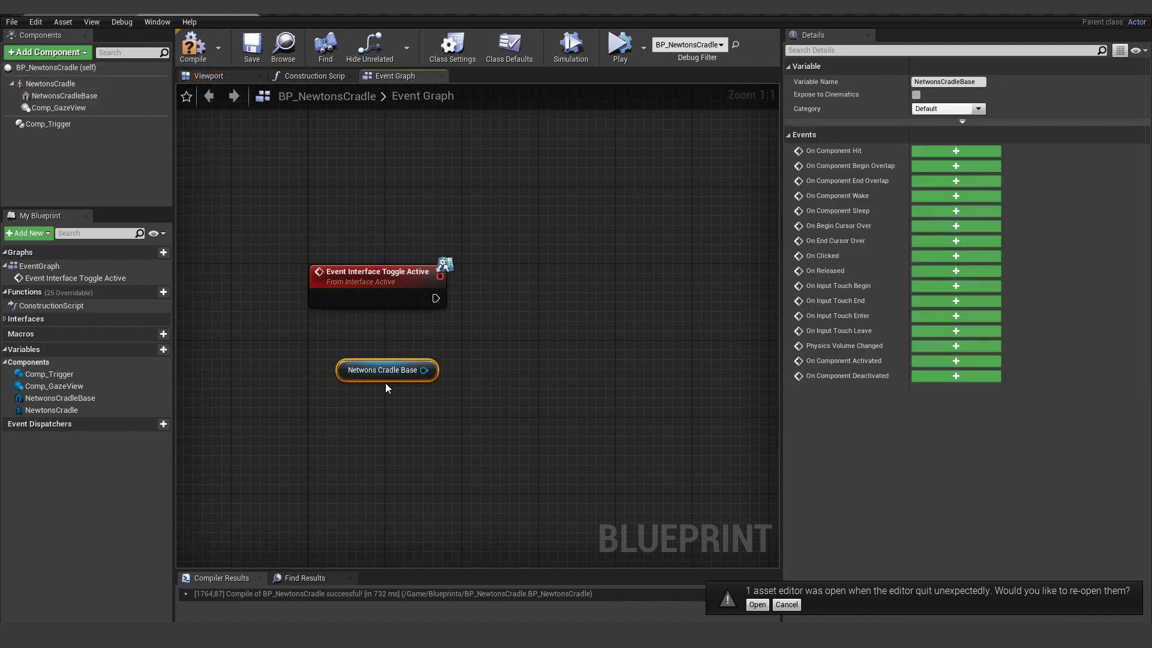
drag(433, 367, 484, 341)
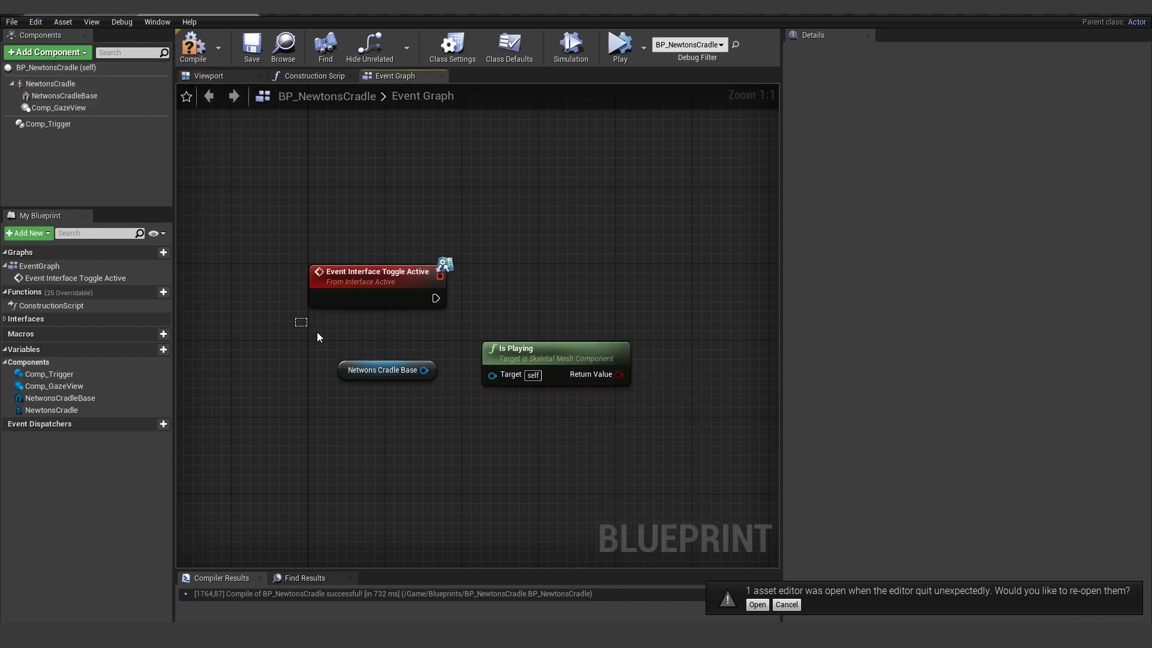
Replace the NetwonsCradleBase reference with a NewtonsCradle reference connected to the Target of Is Playing
drag(317, 332, 398, 371)
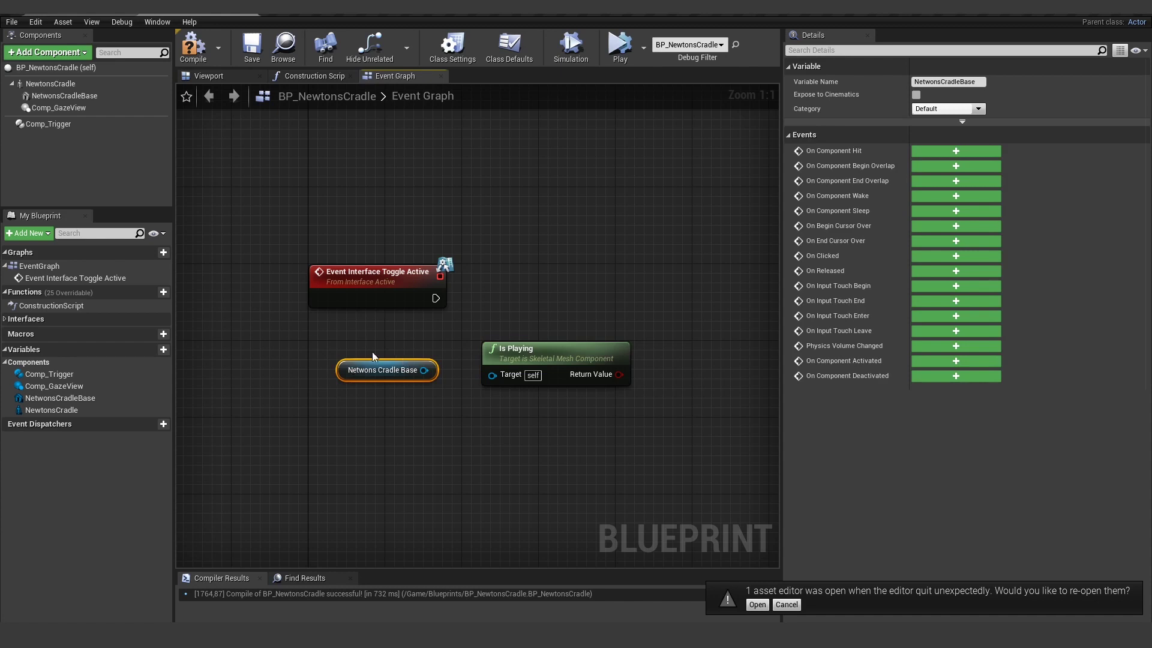
key(Delete)
drag(50, 84, 503, 382)
drag(306, 394, 364, 399)
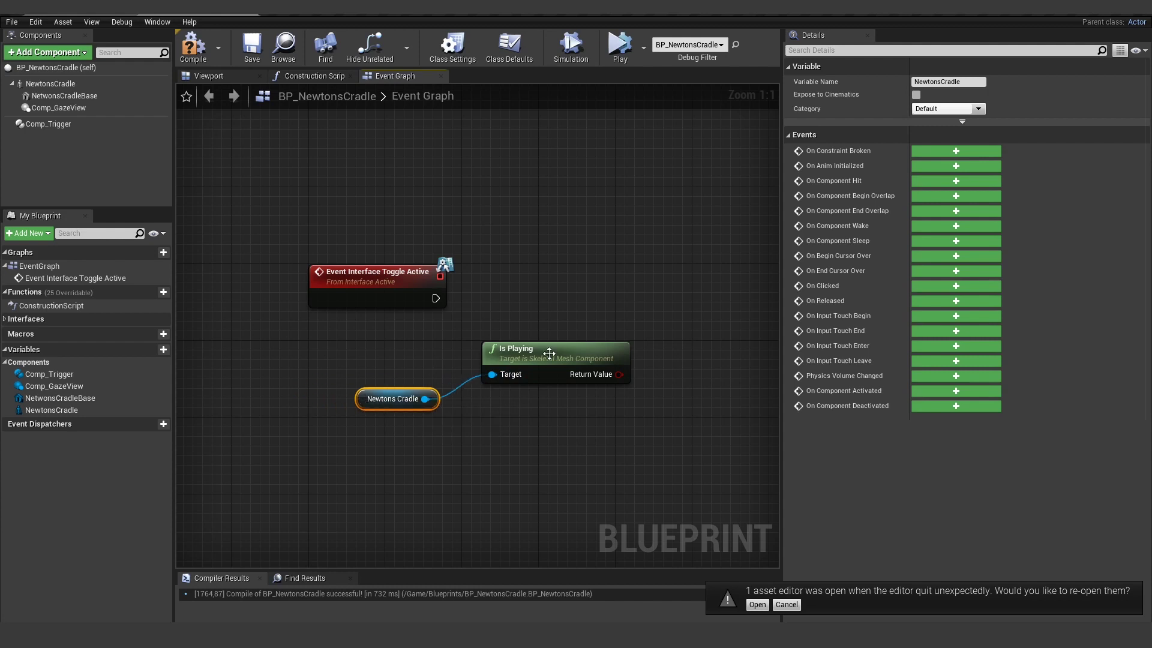
drag(571, 346, 538, 358)
Add a Branch node run by the Toggle Active event, with Is Playing's Return Value as its Condition
right_drag(603, 324, 508, 319)
click(525, 317)
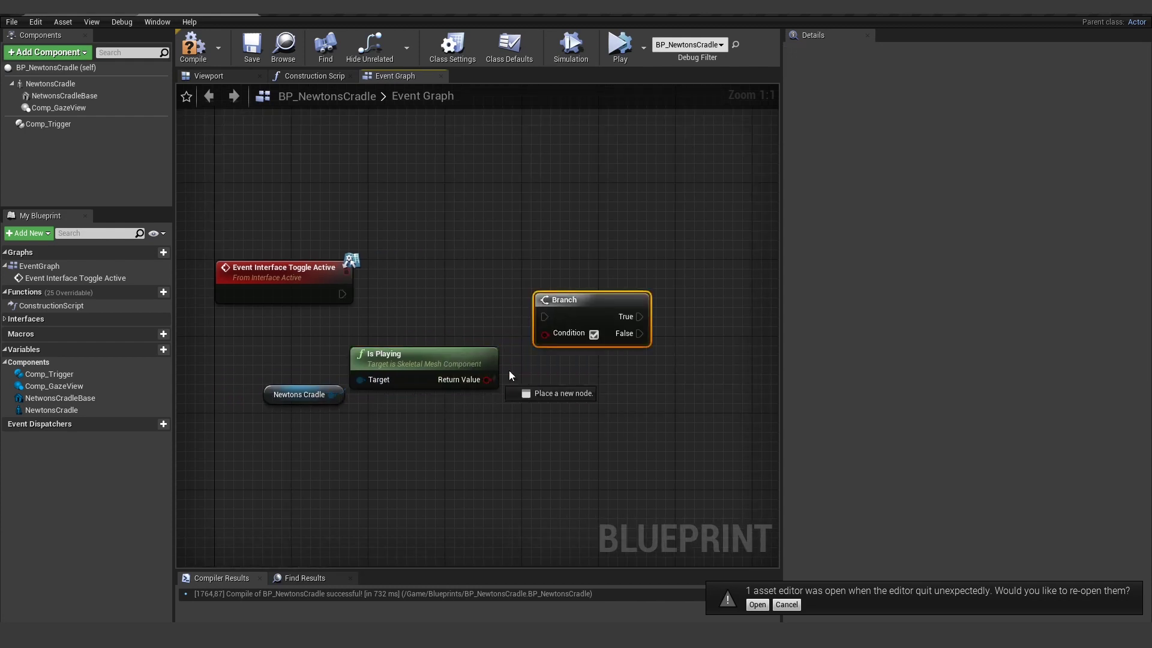
drag(501, 306, 341, 293)
drag(564, 299, 599, 277)
Add a Stop node targeting a new NewtonsCradle reference and run it from the Branch's True output
right_drag(634, 252, 425, 260)
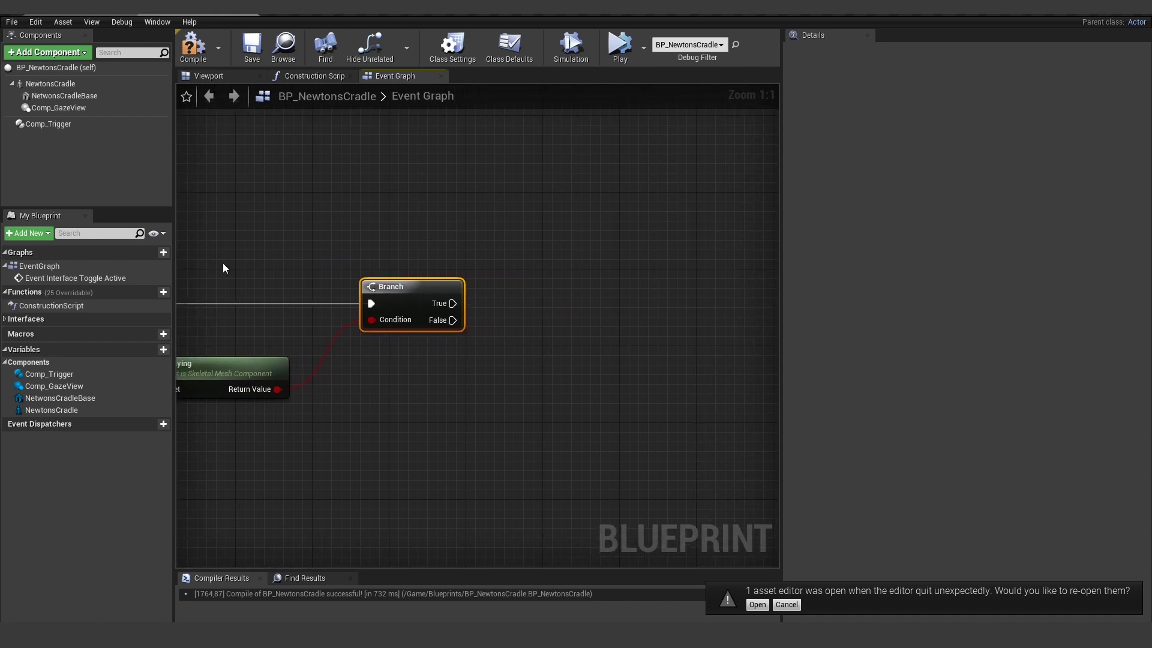
drag(59, 81, 418, 370)
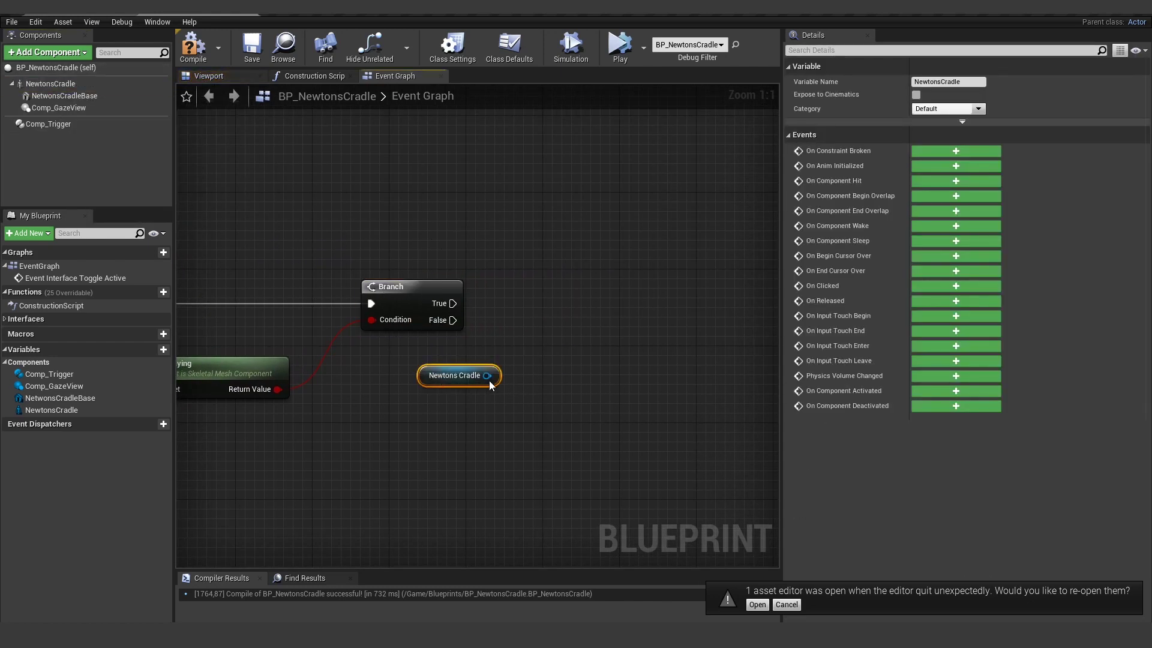
drag(487, 374, 559, 307)
text(stop)
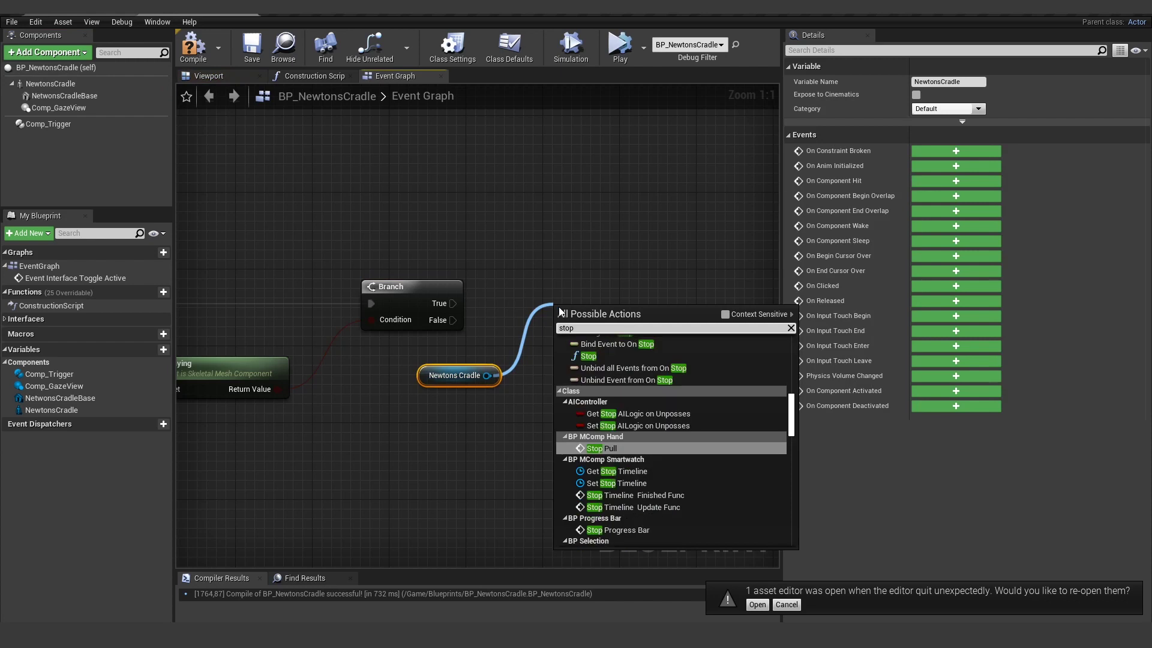
click(733, 310)
click(625, 377)
click(456, 281)
key(Delete)
drag(636, 316, 760, 212)
drag(423, 383, 597, 297)
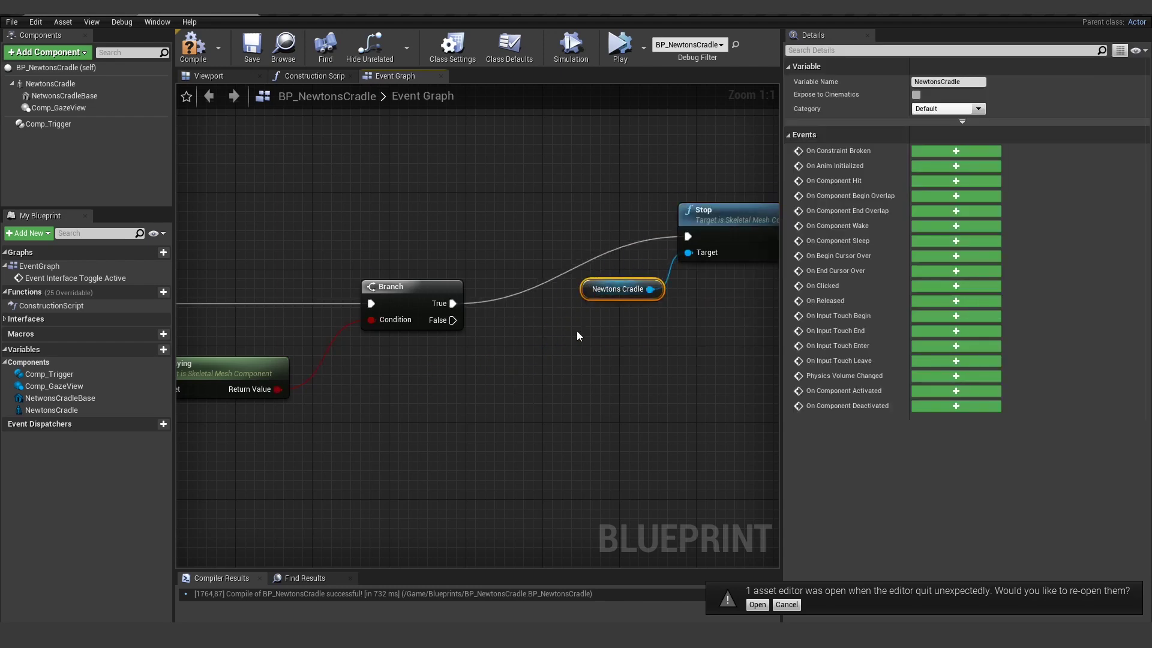
Add a Play Animation node targeting the same NewtonsCradle reference that feeds the Stop node
right_drag(577, 332, 585, 312)
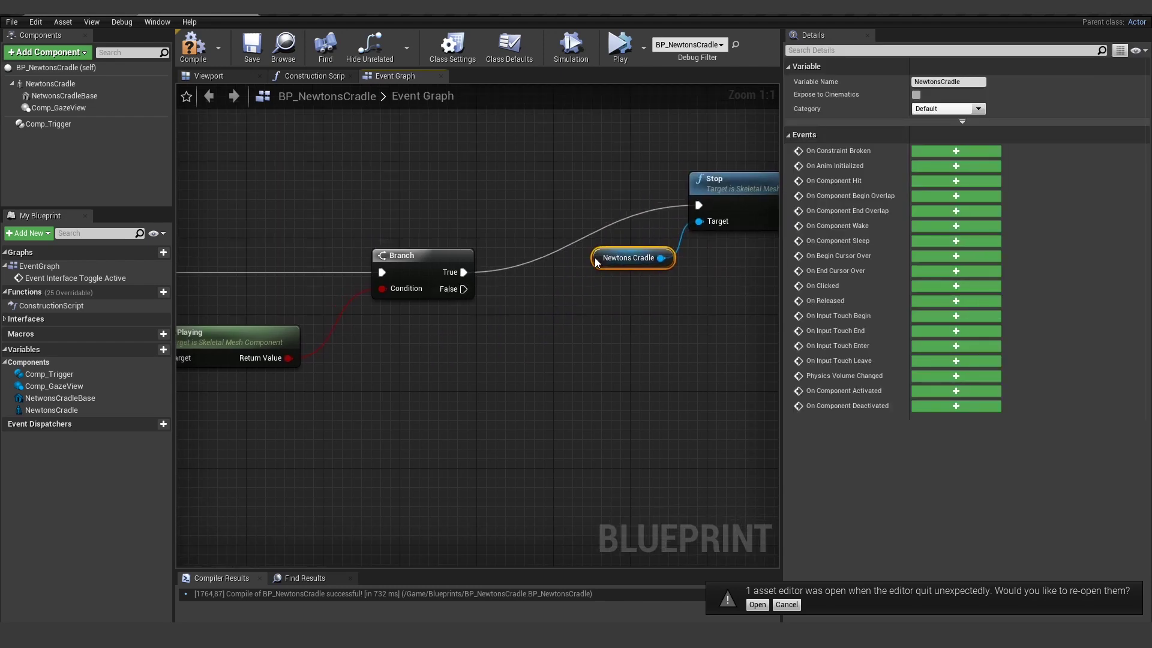
drag(597, 262, 662, 333)
text(pl)
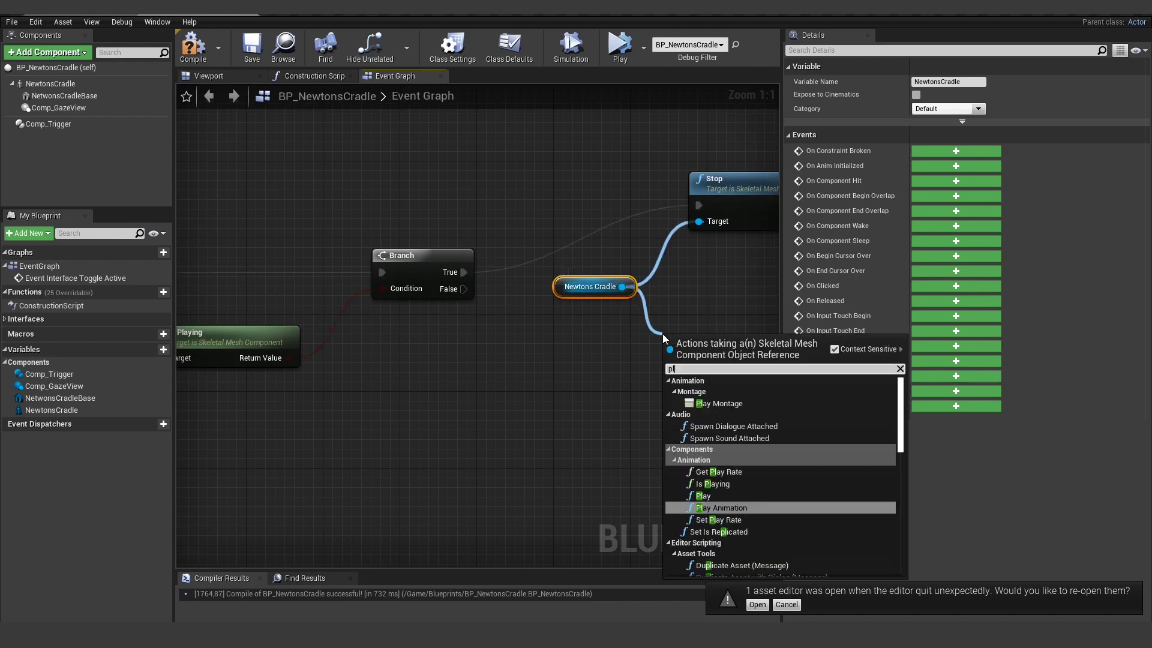
text(ay)
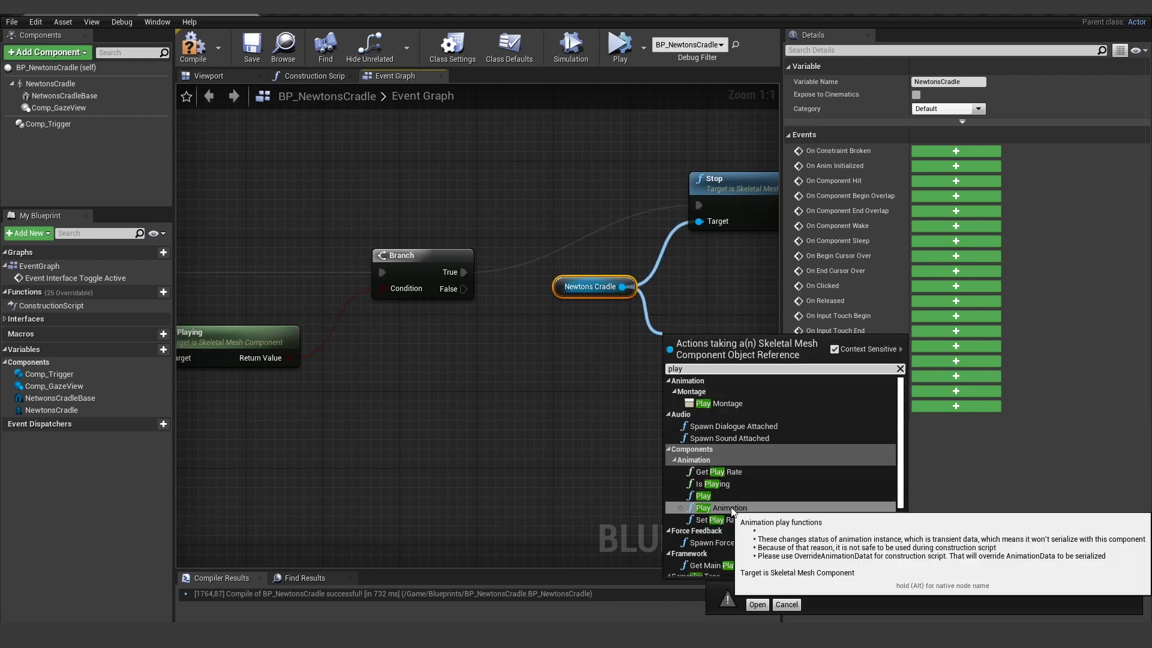
click(731, 508)
Set Play Animation's New Anim to Play to Anim_Cradle_Loop and run the node from the Branch's False output
right_drag(506, 359, 437, 354)
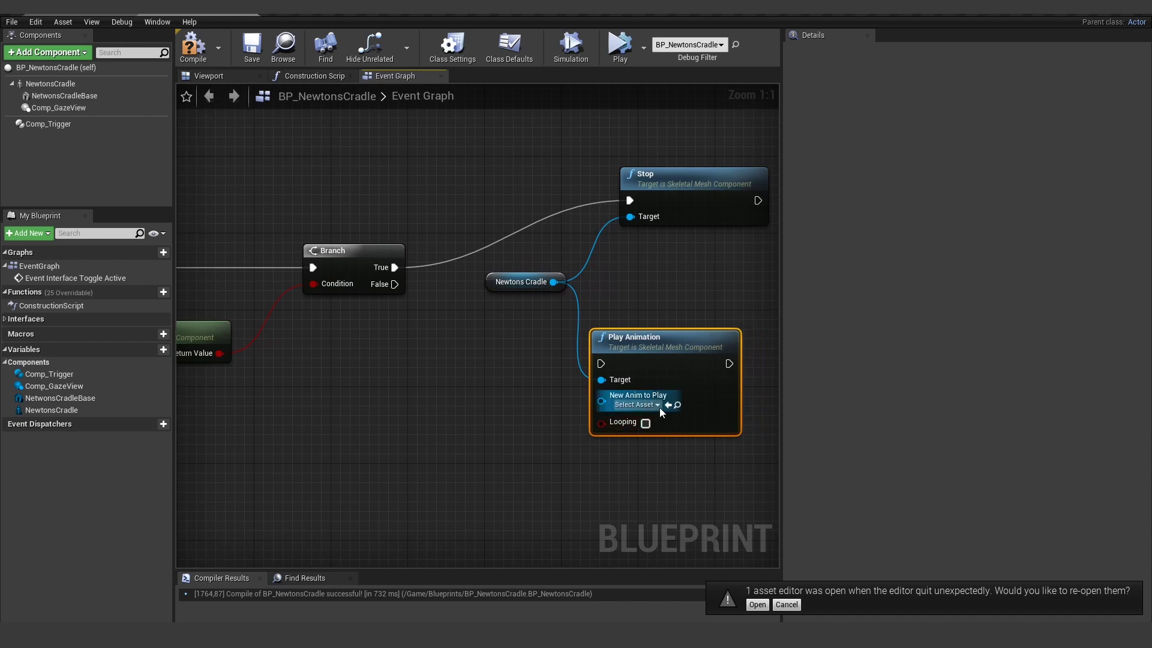
click(639, 405)
text(cra)
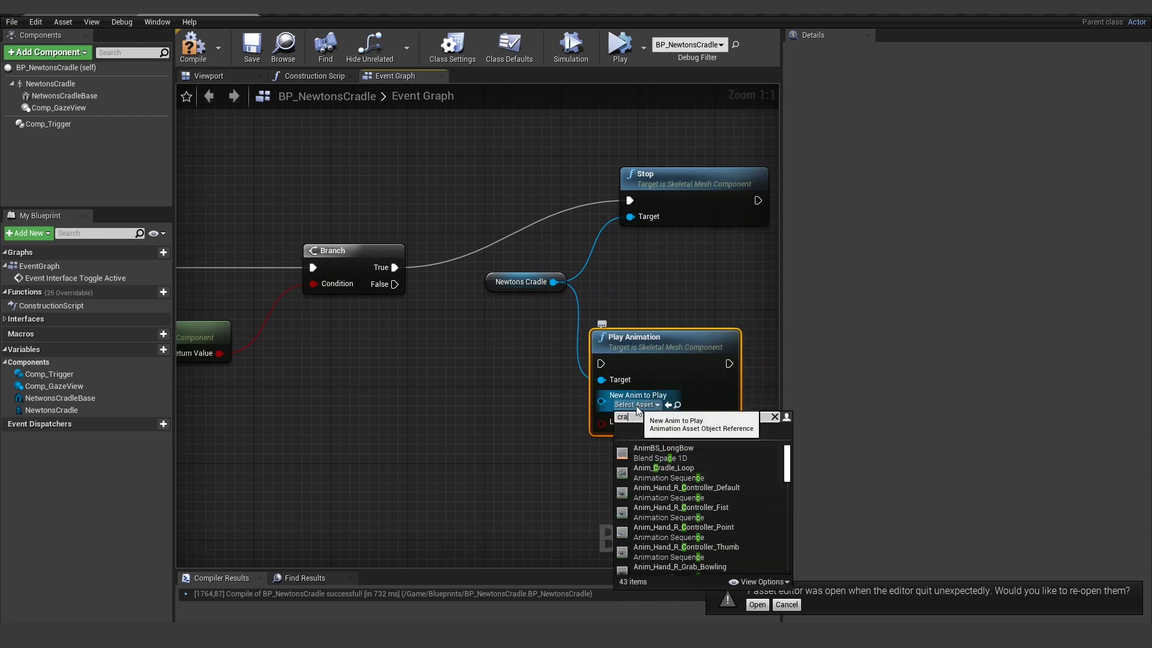
click(669, 455)
drag(394, 284, 618, 344)
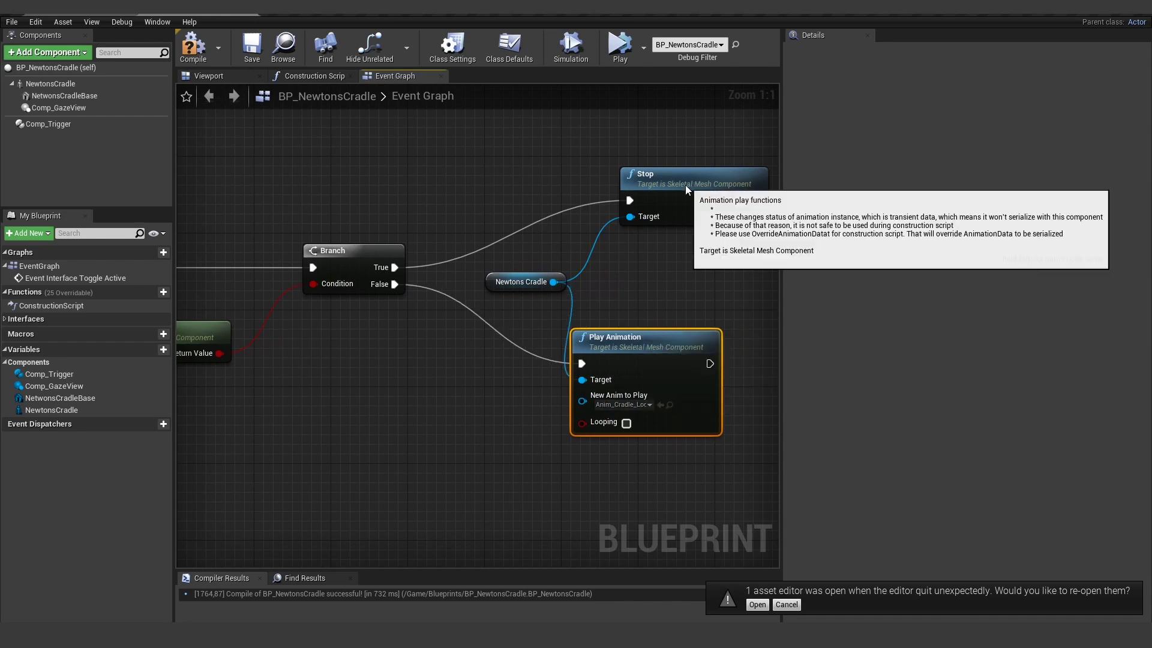
Move the Stop node closer to the Branch, roughly in line above the Play Animation node
drag(685, 185, 646, 175)
scroll(558, 282, down, 3)
right_drag(445, 386, 585, 361)
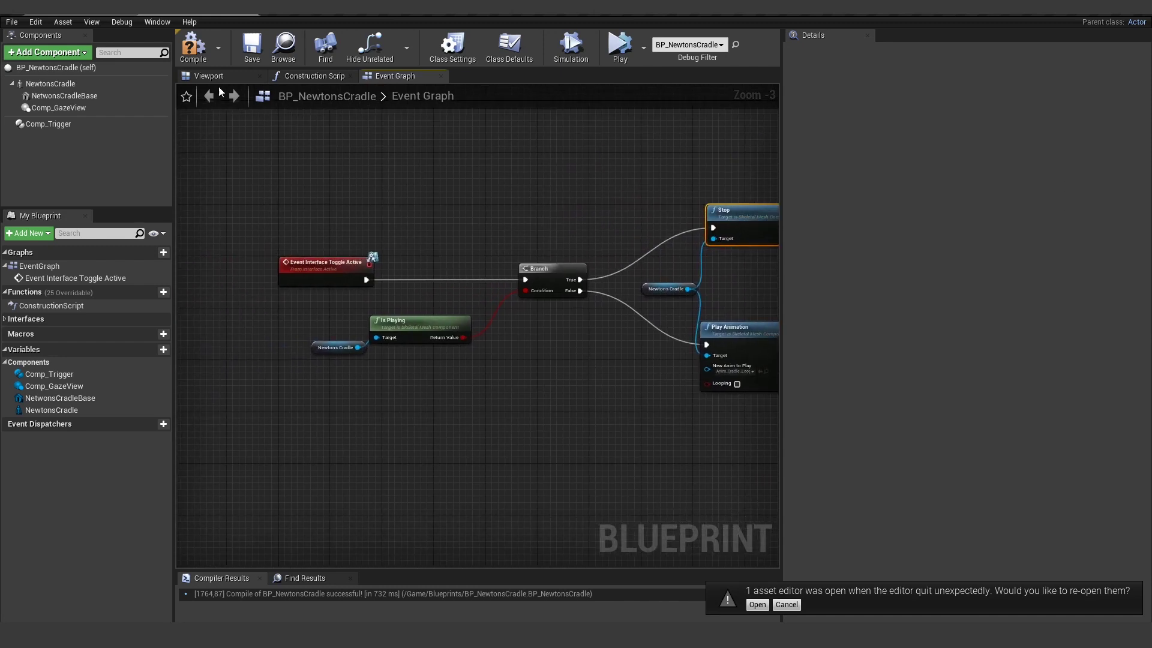
Compile the blueprint and play the level to test the Newton's cradle's gaze trigger on the coffee table
click(193, 47)
click(97, 15)
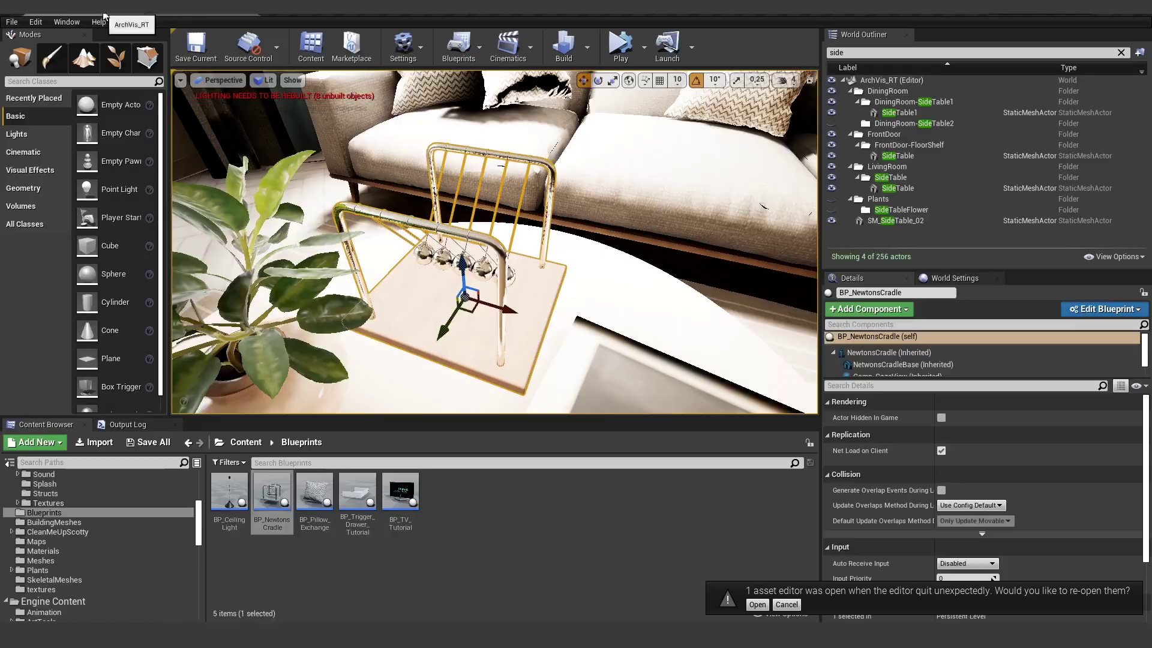
click(644, 48)
click(689, 84)
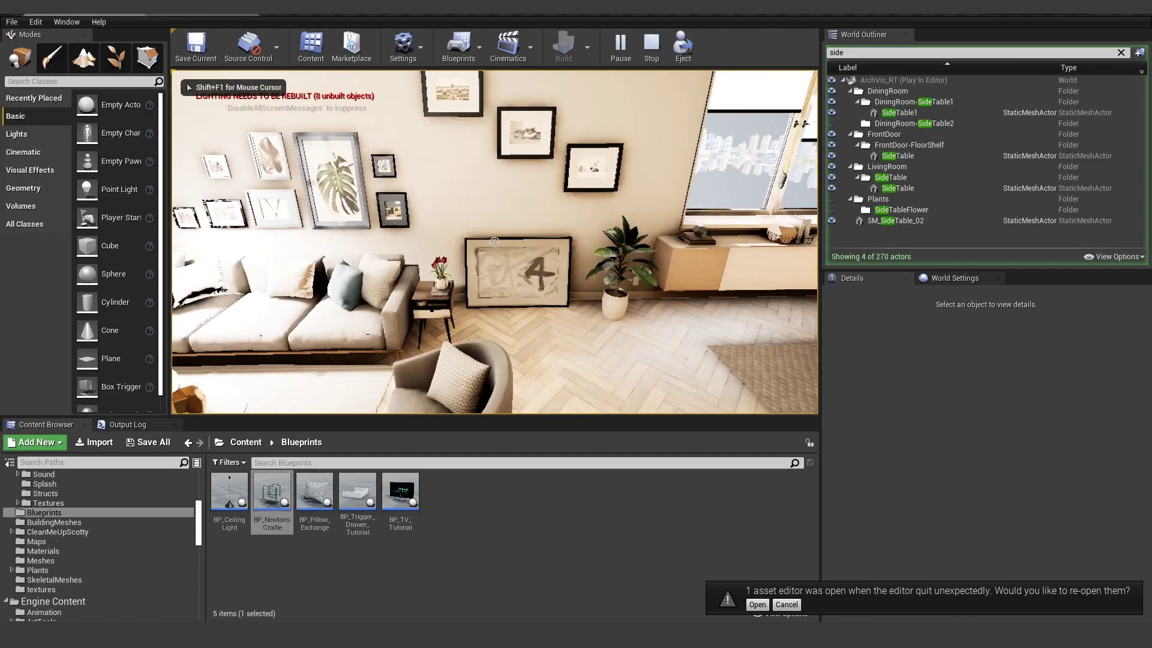
key(w)
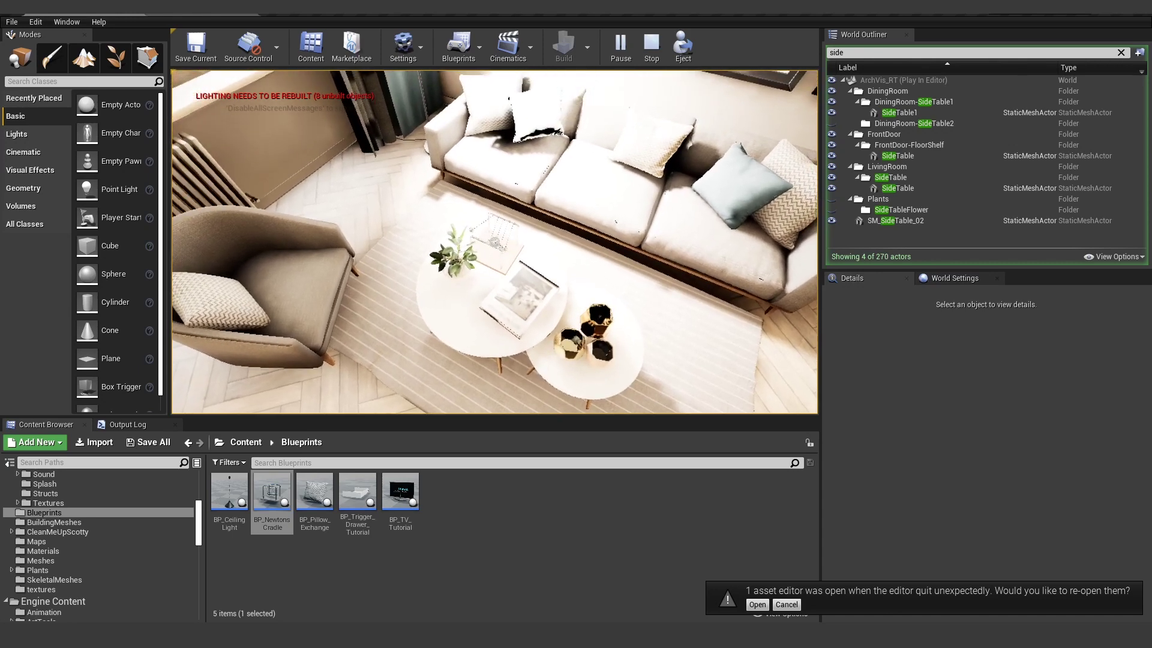
key(Escape)
Enable Looping on the Play Animation node in the cradle's Event Graph and compile the blueprint
click(186, 8)
right_drag(538, 231, 348, 225)
scroll(576, 363, up, 3)
drag(530, 235, 599, 453)
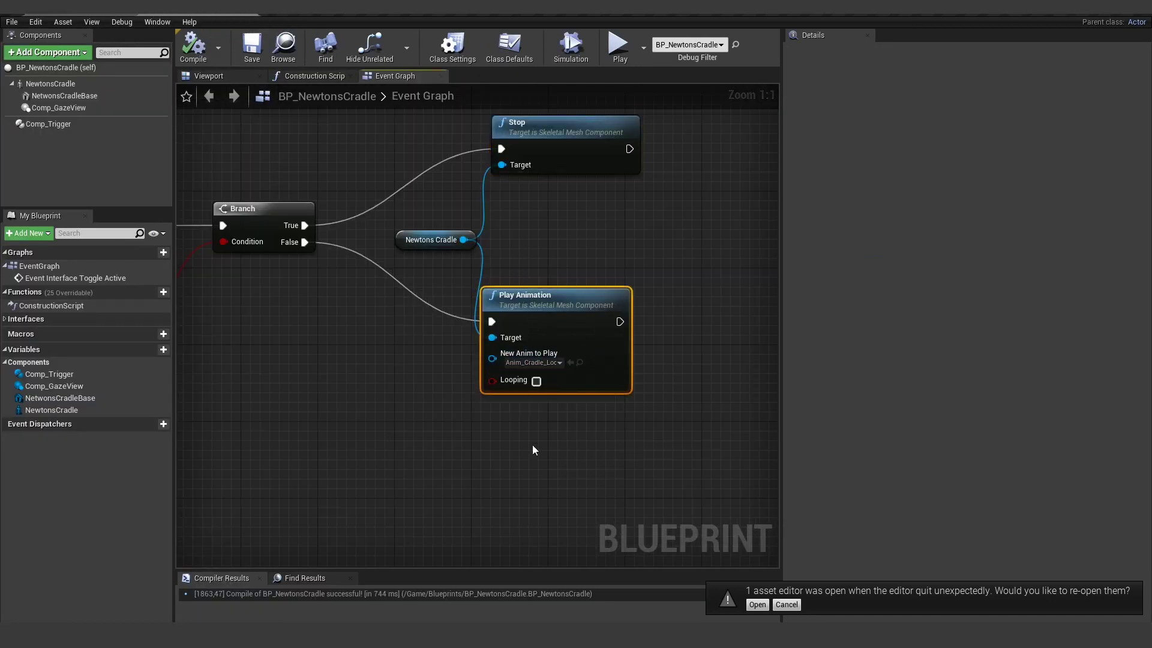
click(193, 47)
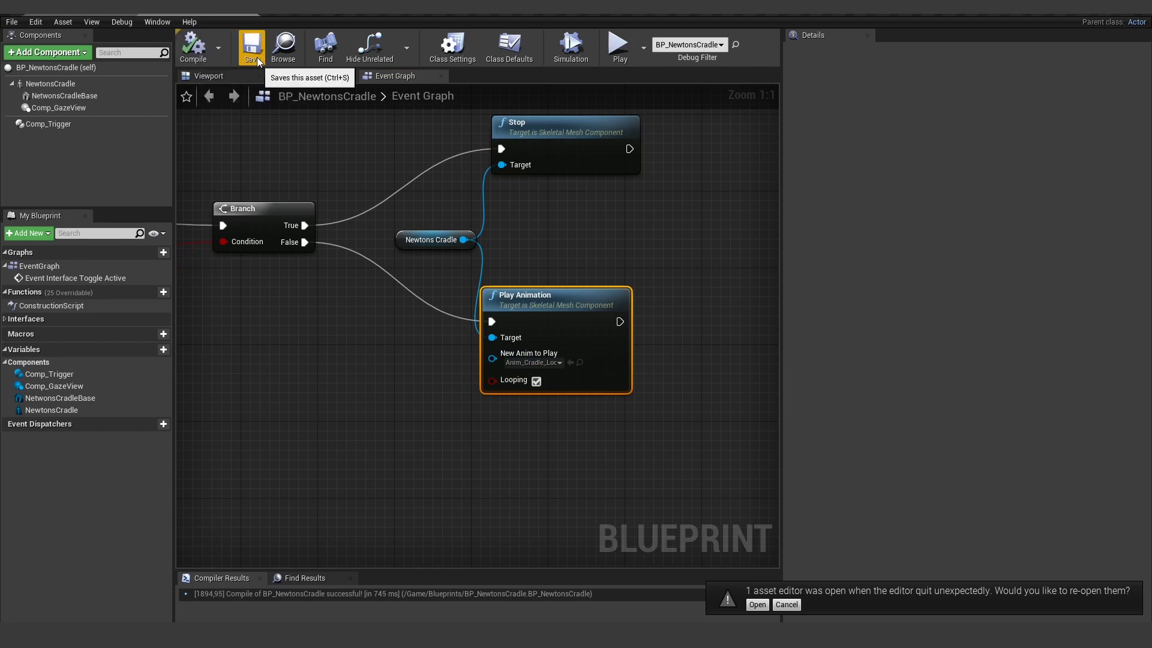
Play the level, trigger the cradle by gazing at it, and examine its animation from around the coffee table
click(102, 17)
click(620, 43)
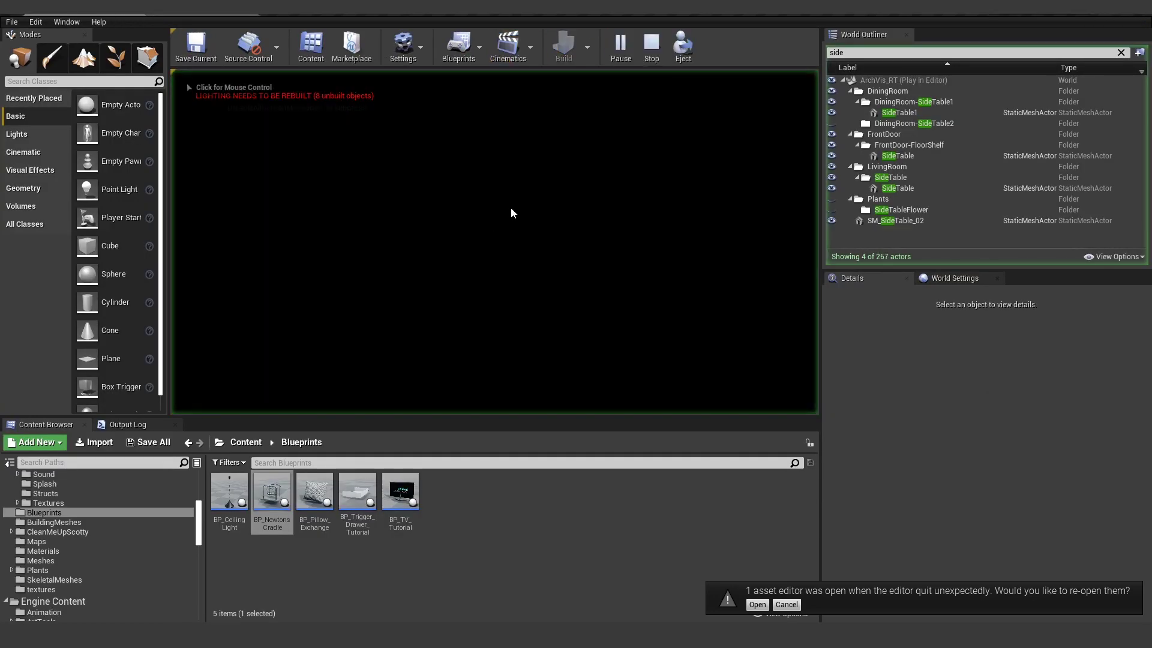
click(511, 208)
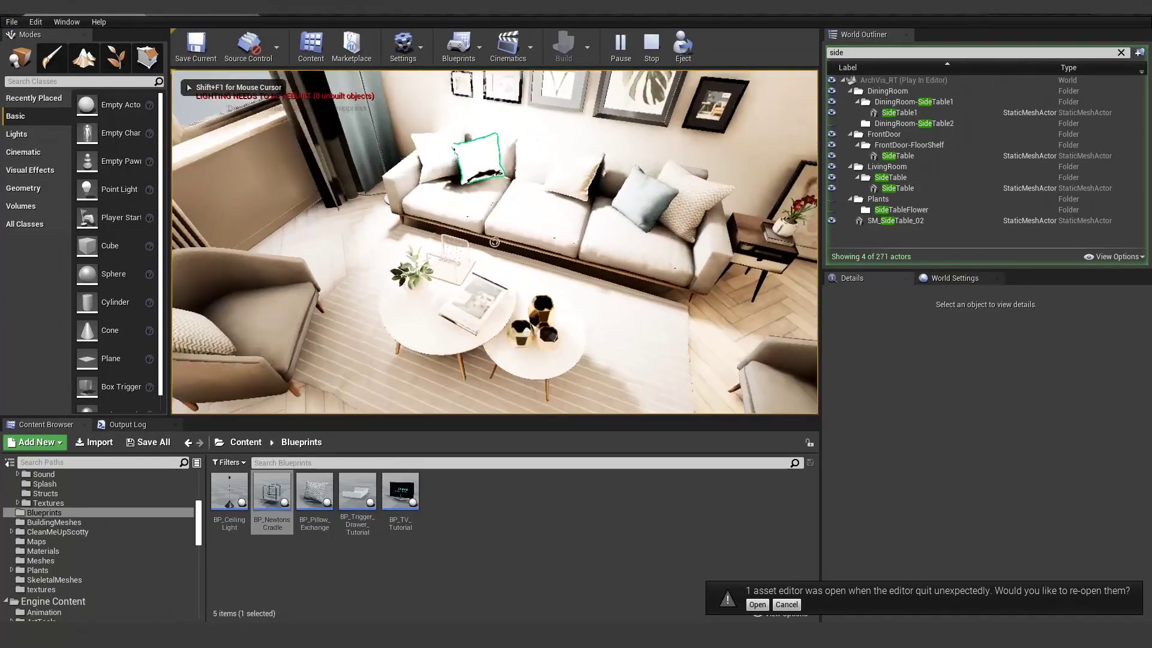
mouse_move(494, 241)
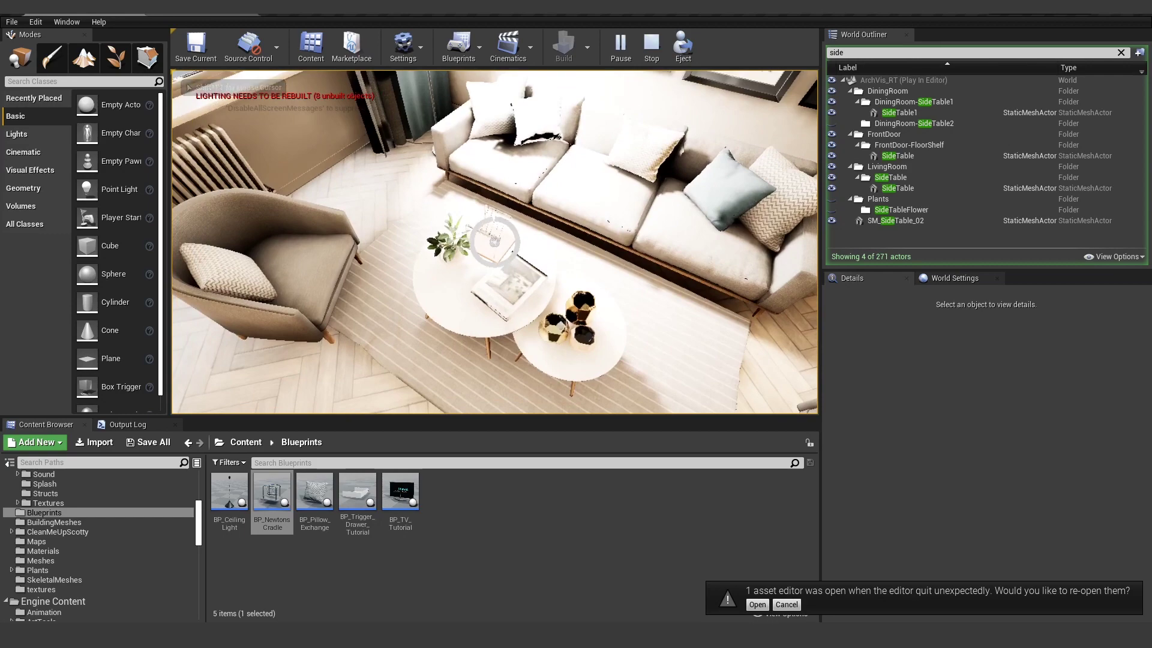
key(a)
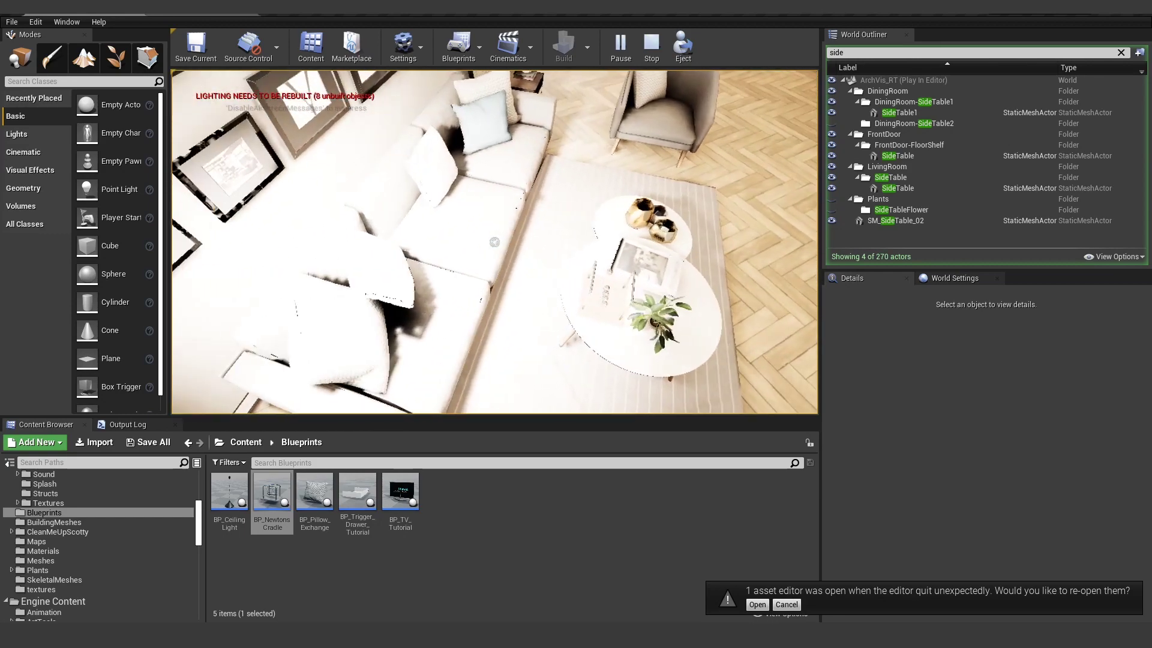
key(a)
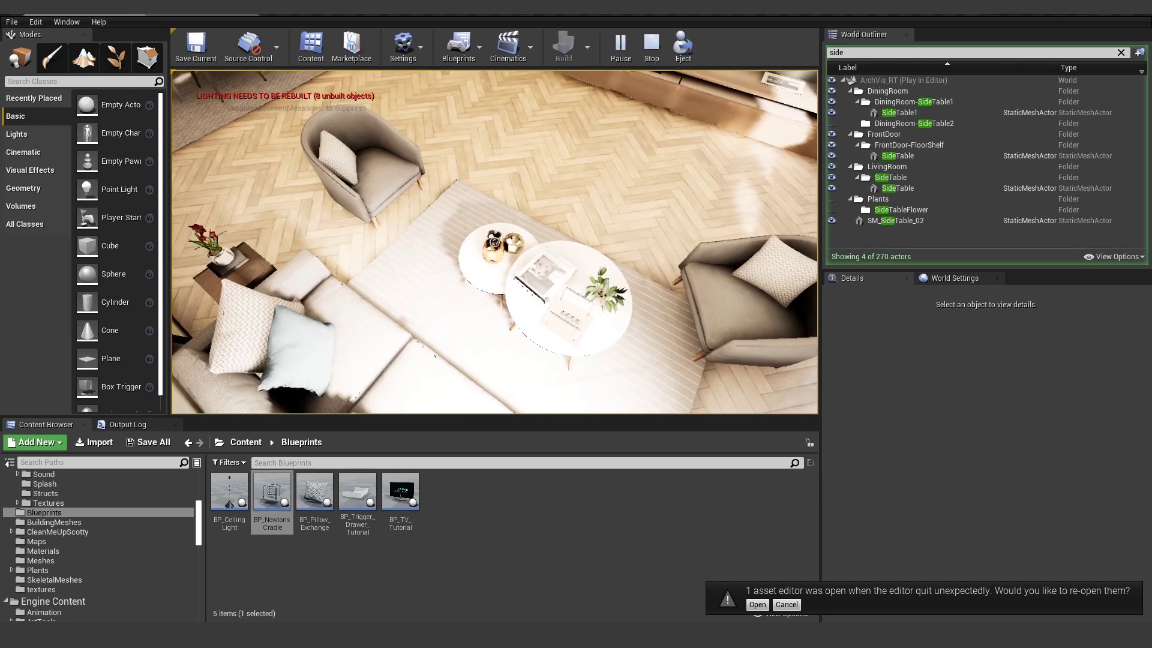
key(d)
key(w)
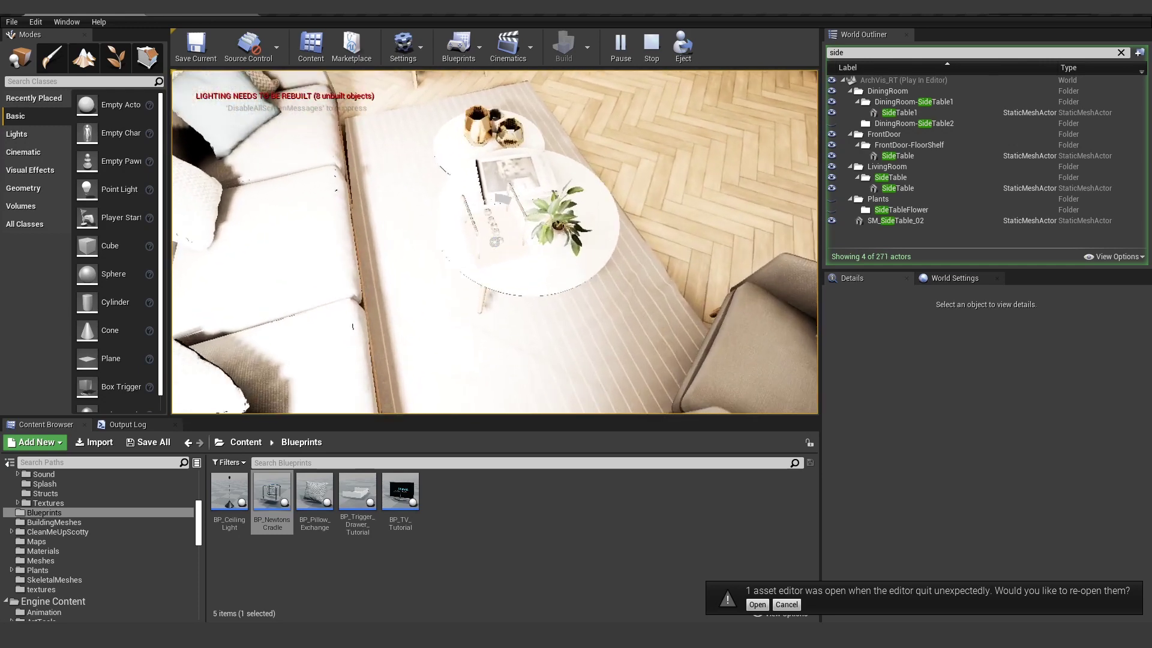
key(a)
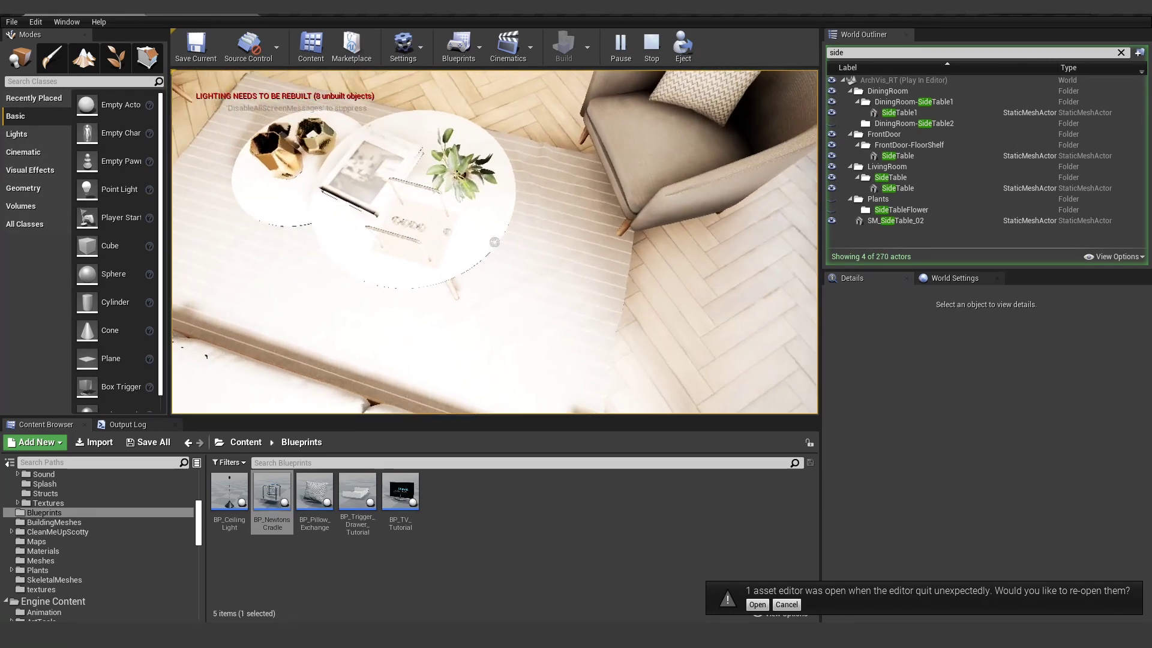
click(494, 241)
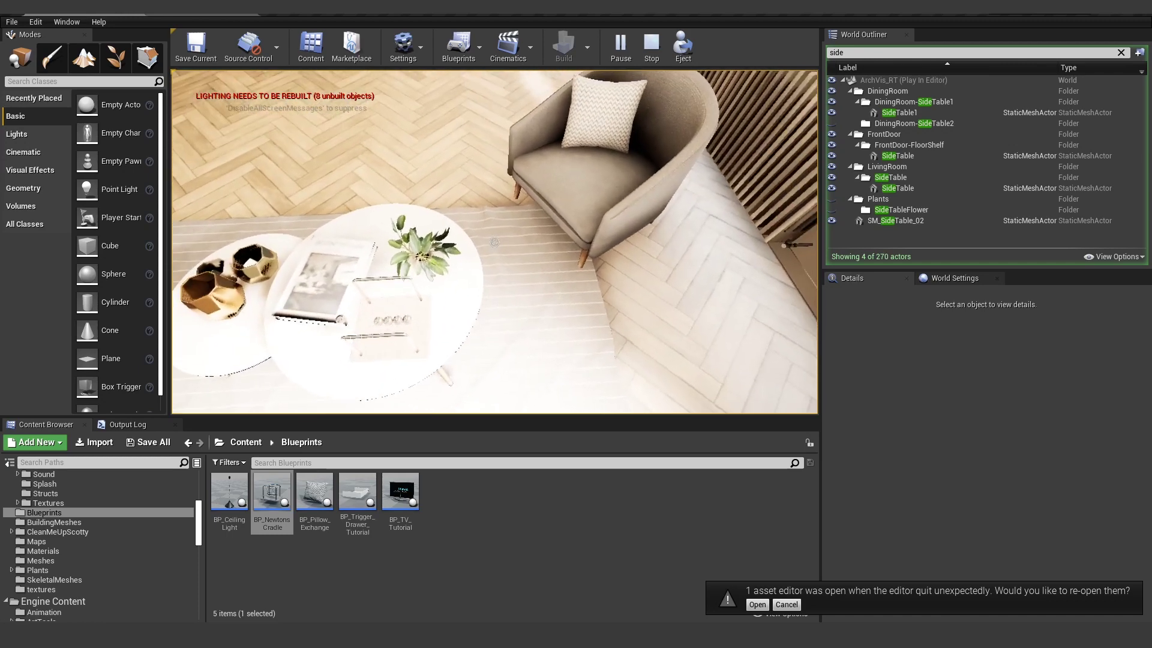
mouse_move(495, 242)
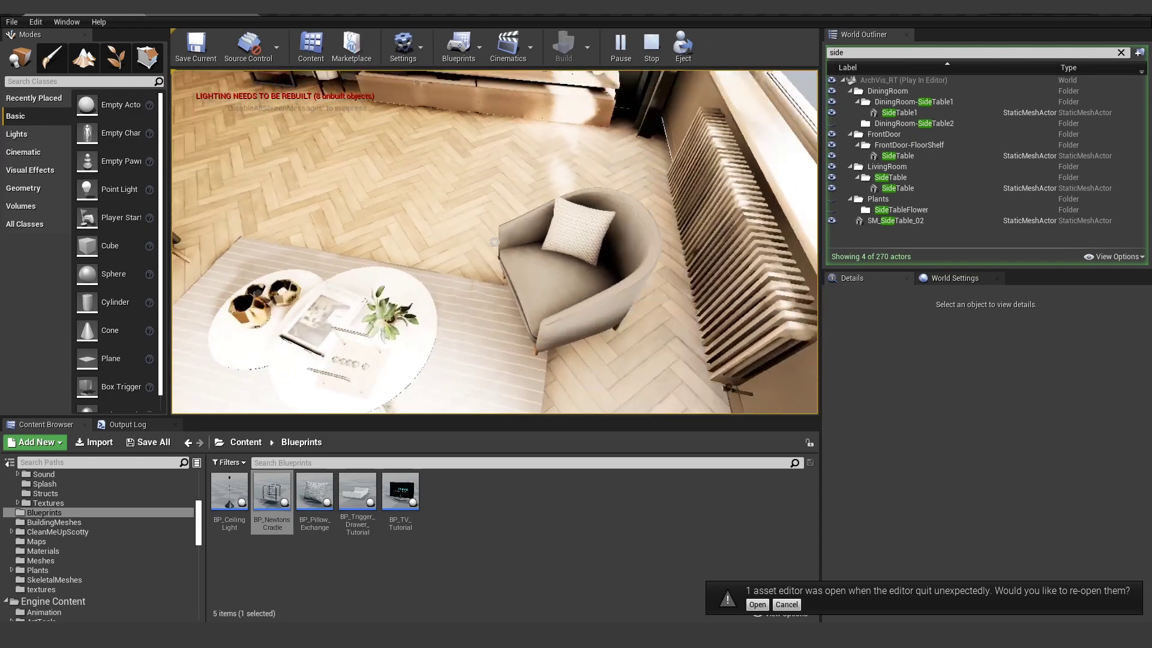
Move back to face the sofa, gaze at the cradle again to test toggling its animation, and end the play session
key(w)
key(w)
key(d)
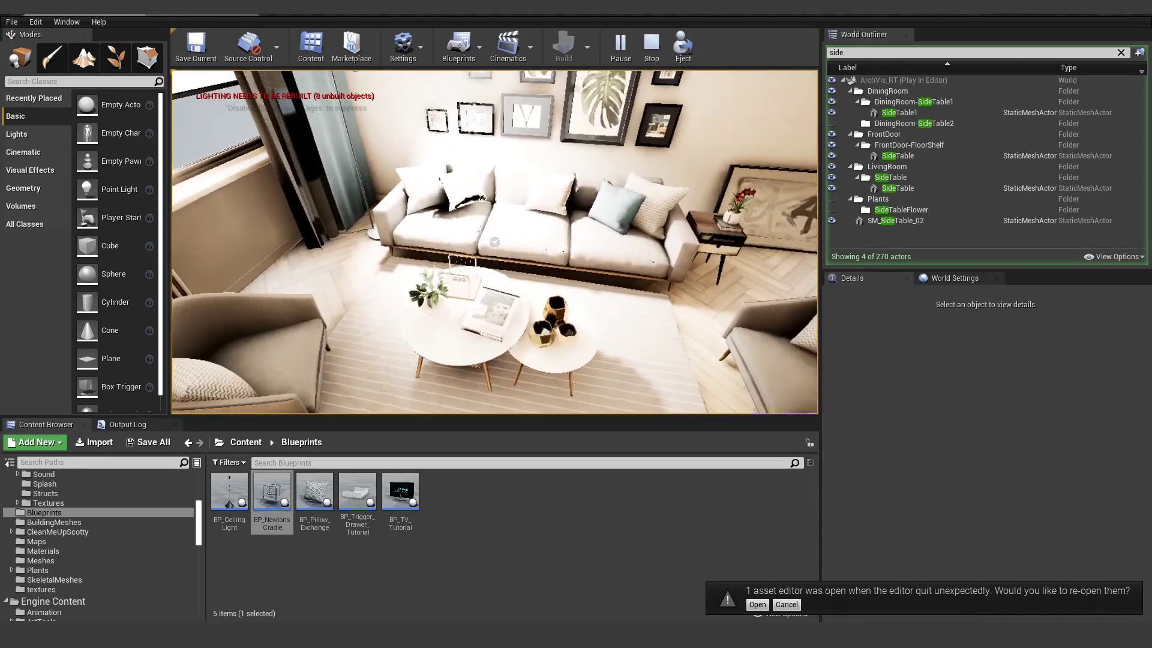
key(d)
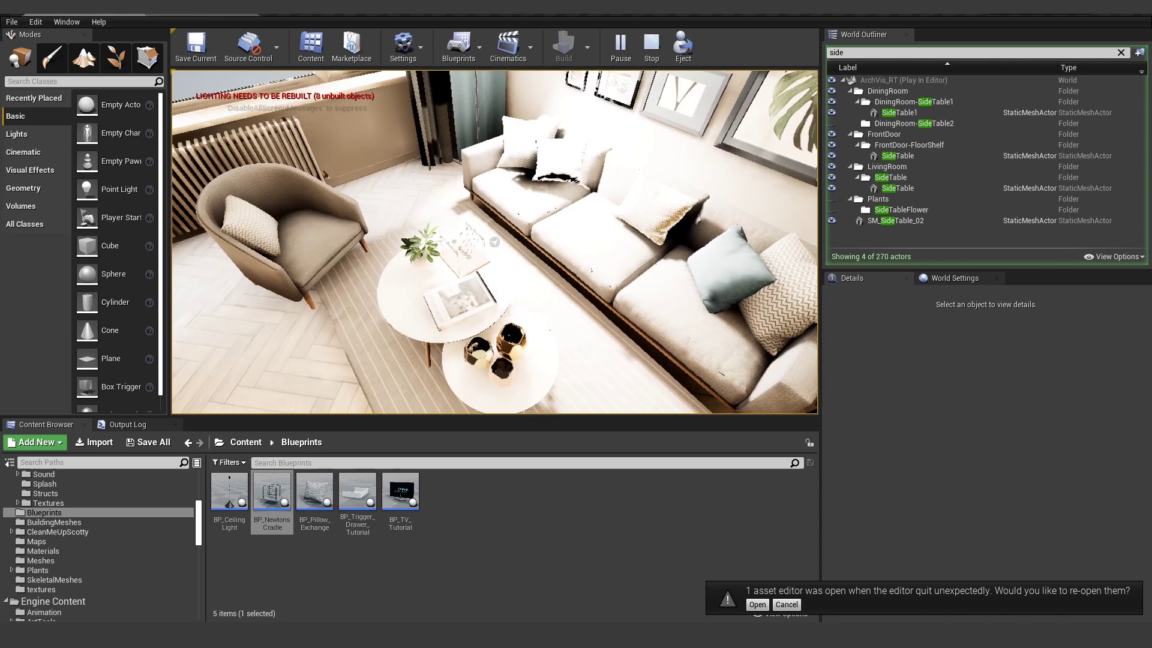
key(d)
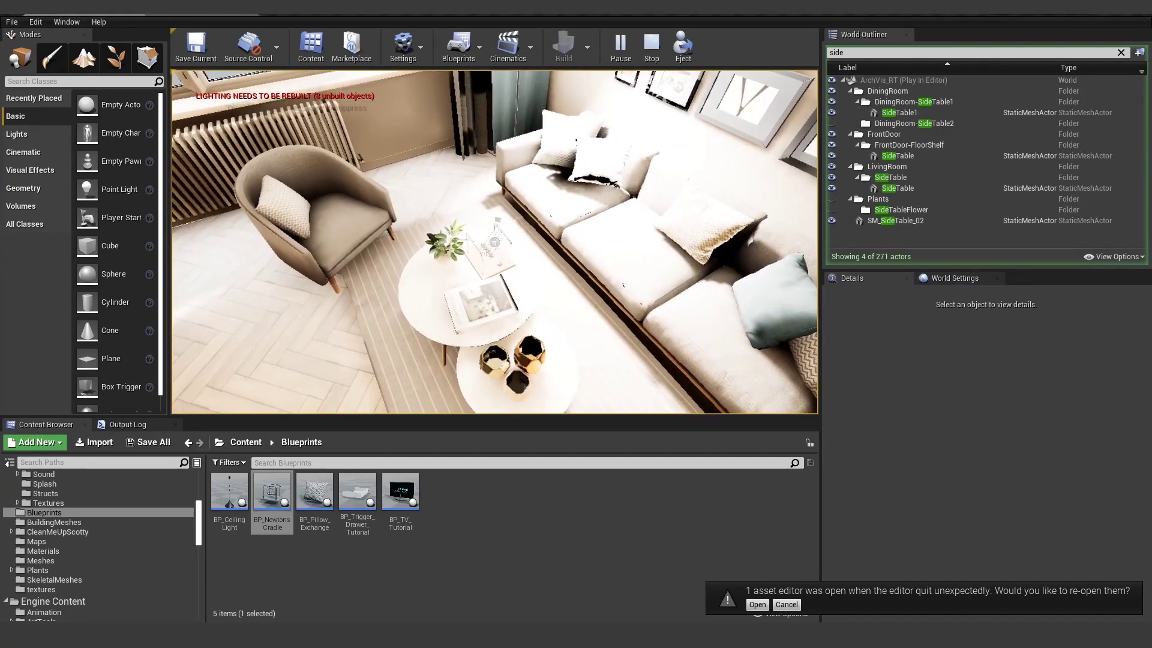
key(s)
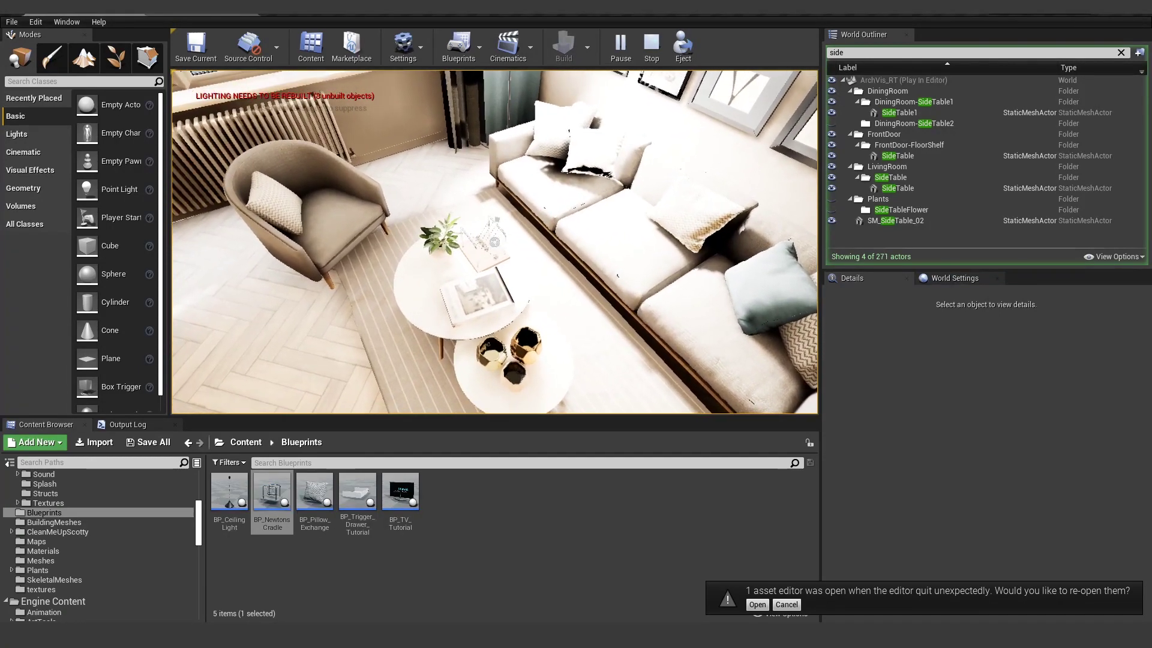
key(a)
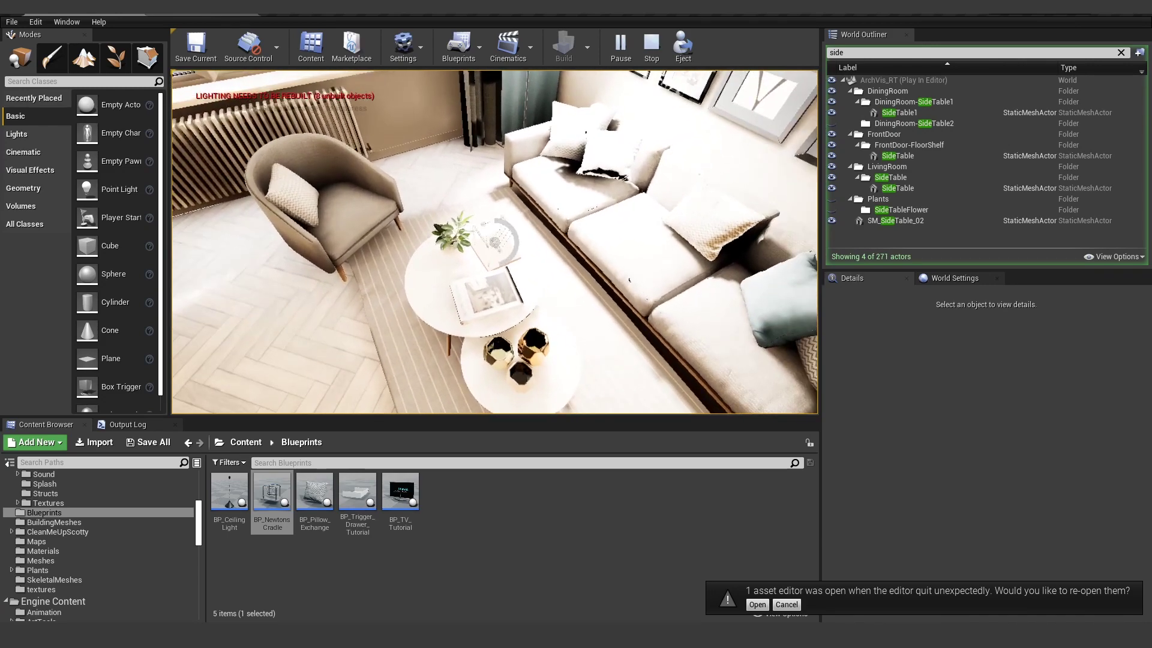
key(w)
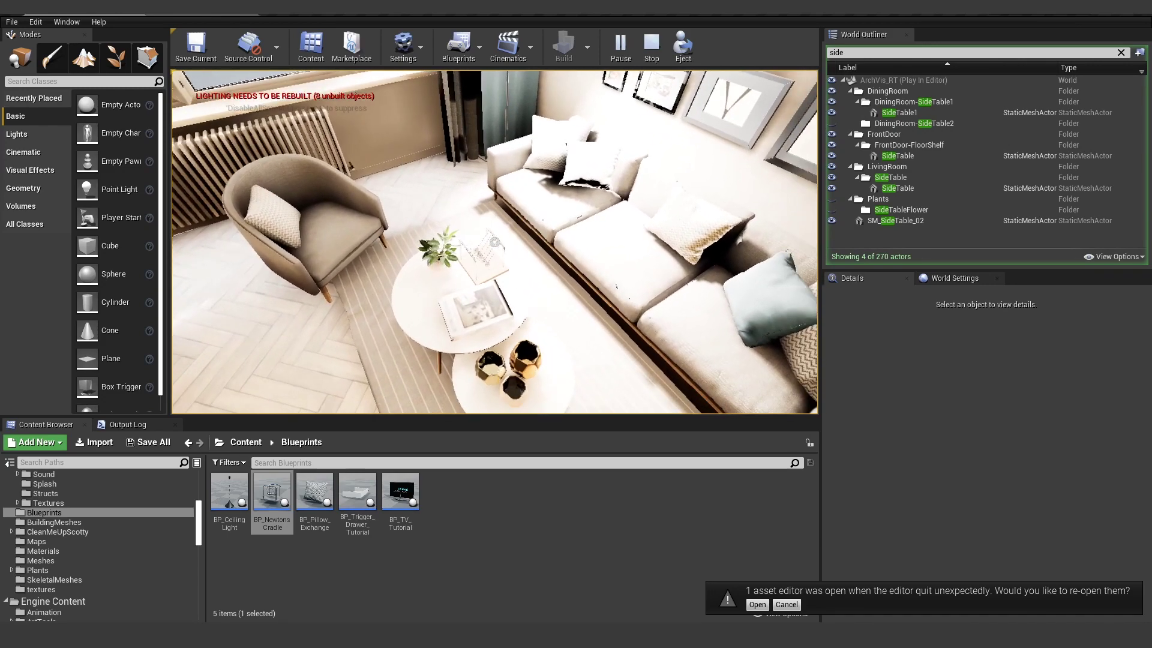
key(Escape)
Add a Box Collision component under NewtonsCradle in the BP_NewtonsCradle blueprint
click(163, 14)
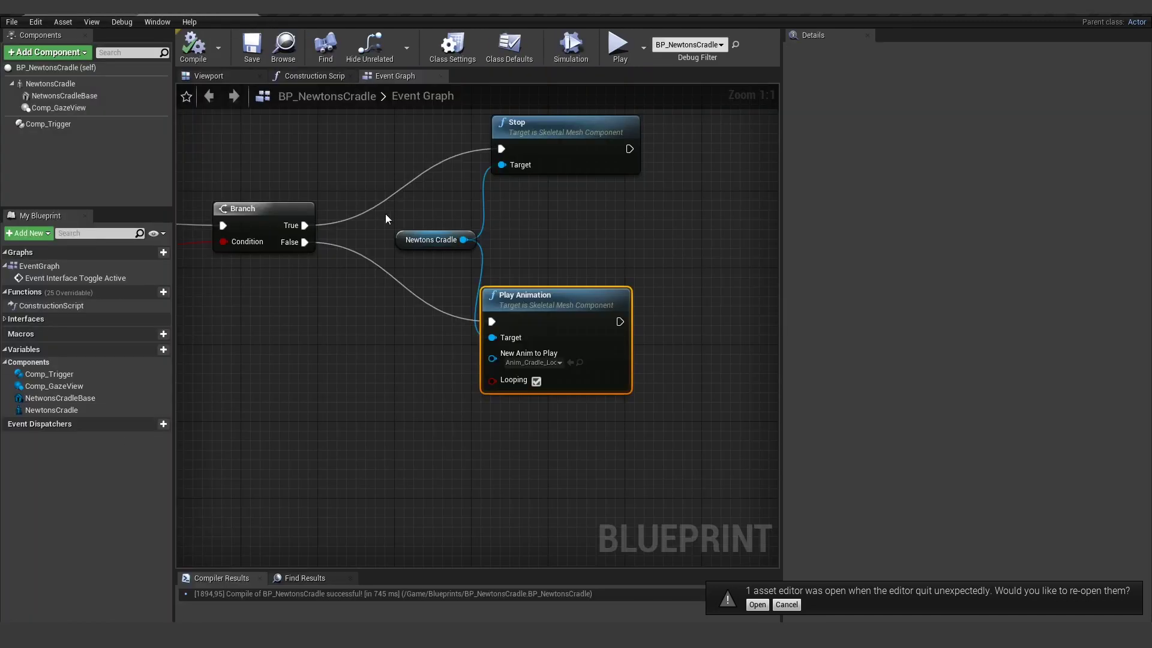
scroll(386, 215, down, 4)
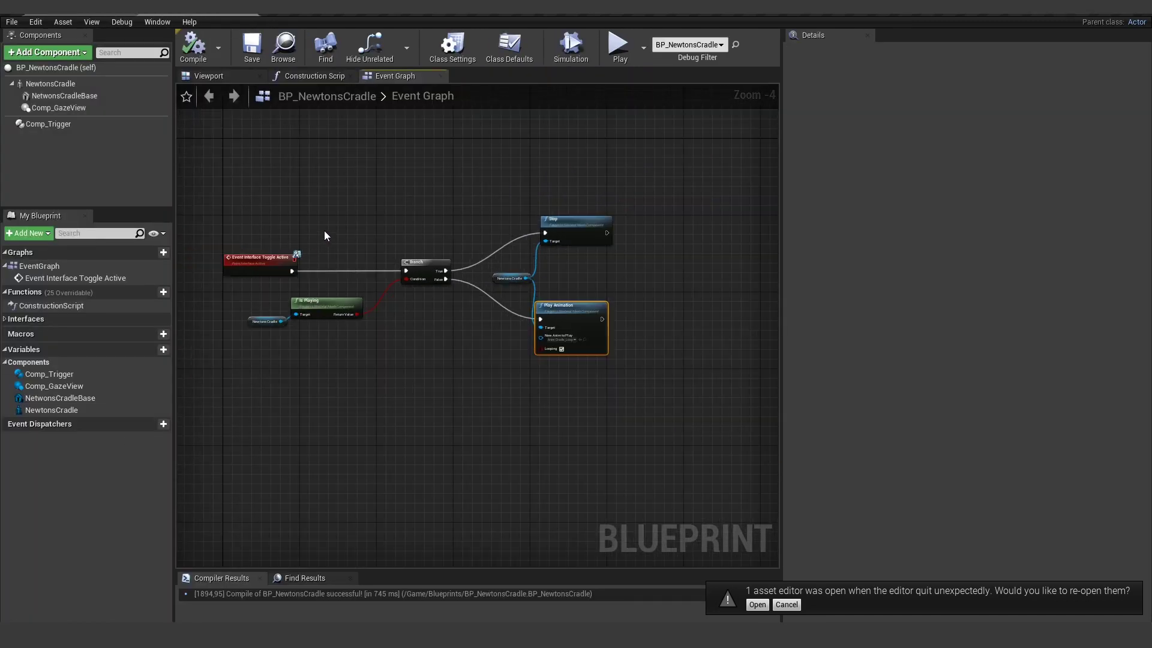
click(201, 77)
alt+drag(442, 287, 528, 240)
scroll(442, 287, down, 3)
click(50, 83)
click(83, 54)
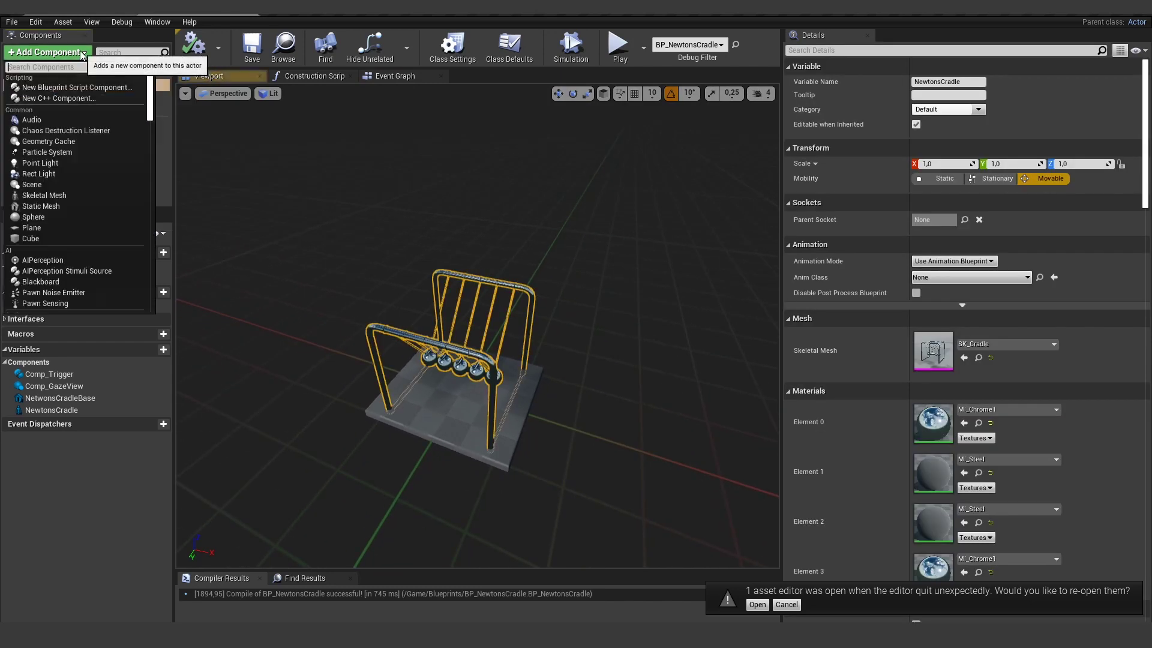
text(box)
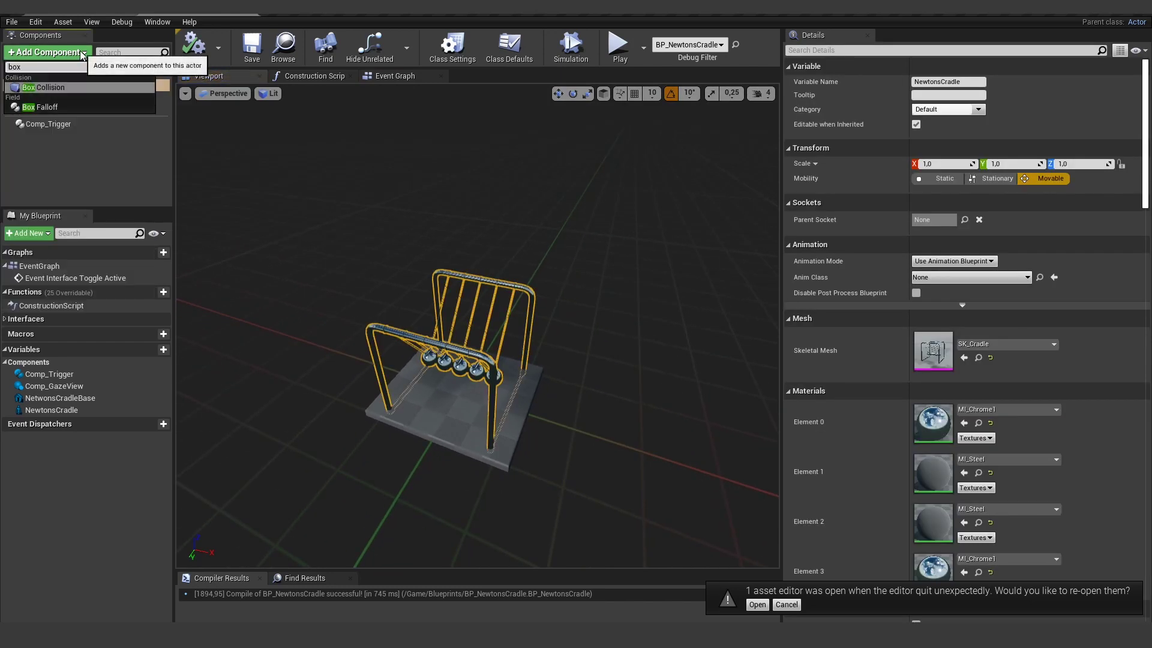
click(53, 87)
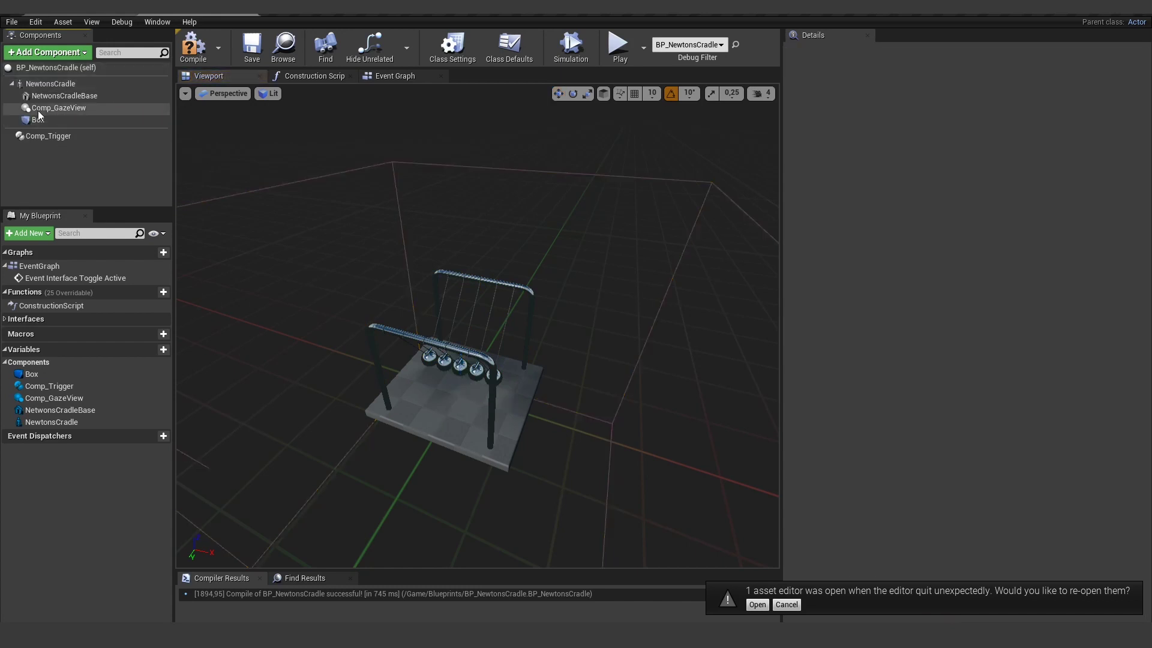
Scale the Box uniformly to about 0.317 and raise it to about Z 10.65 so it encloses the cradle
scroll(360, 270, down, 3)
key(r)
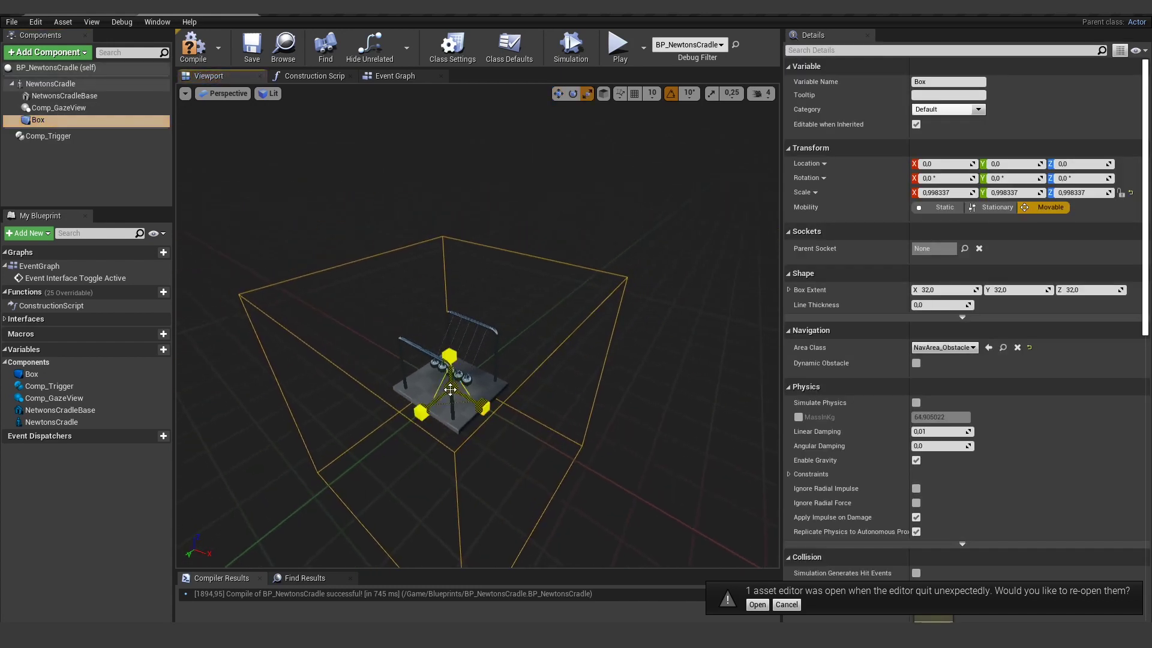
drag(450, 389, 429, 431)
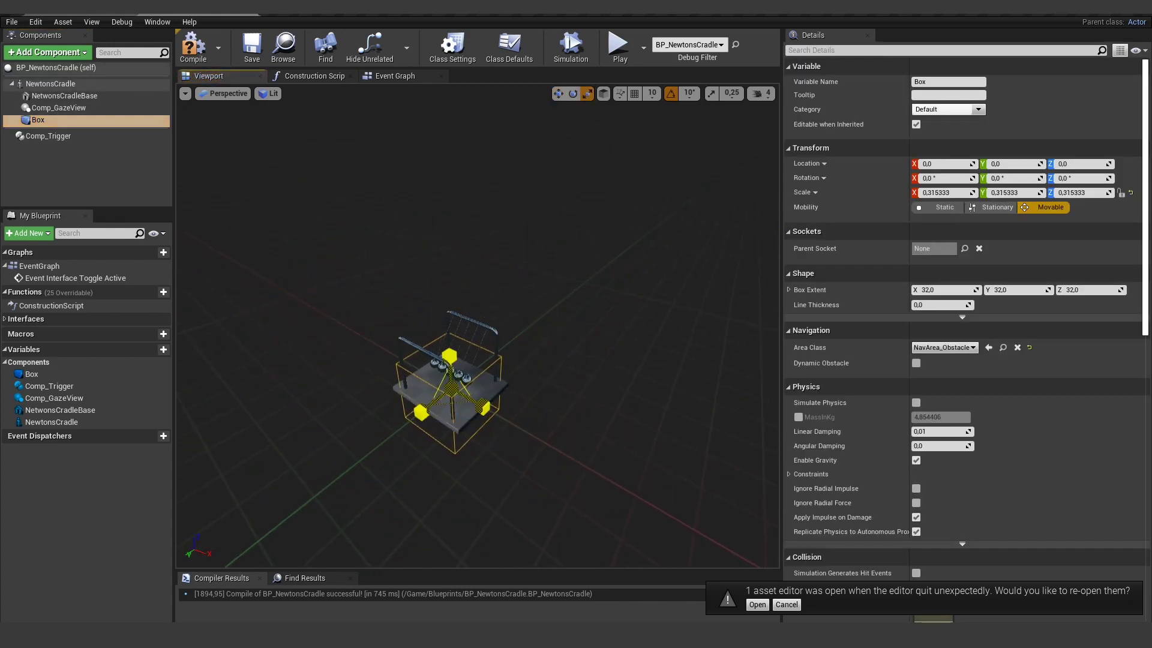
drag(448, 367, 454, 325)
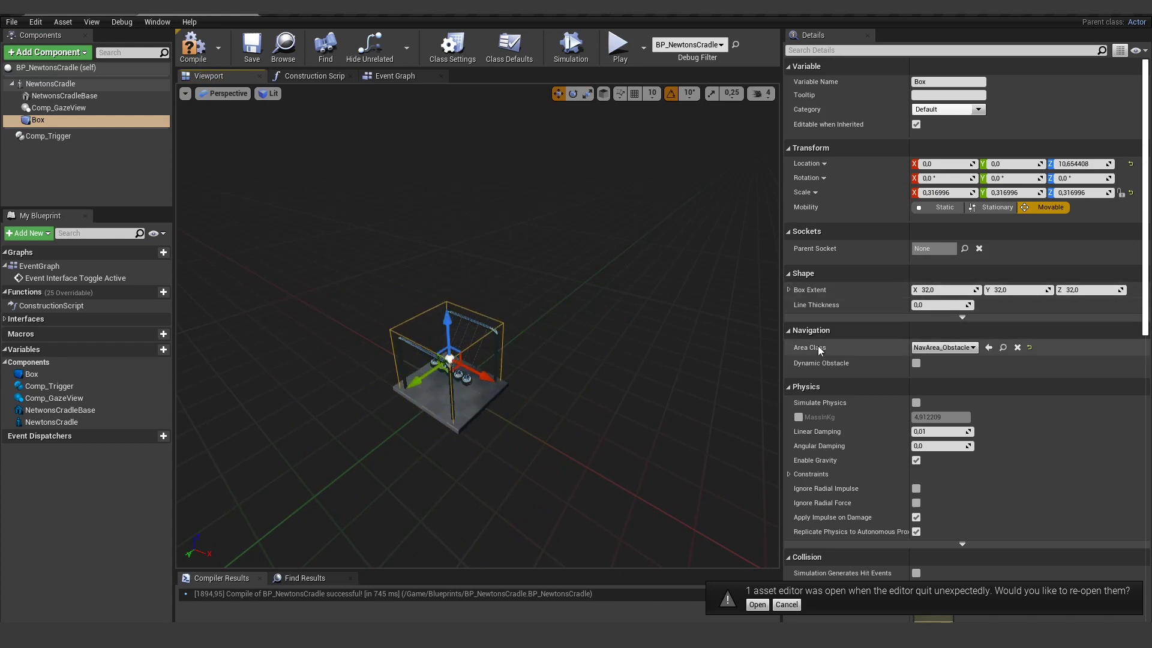
Set the Box's Collision Presets to Custom with the Visibility and Camera trace responses set to Block
scroll(862, 346, down, 6)
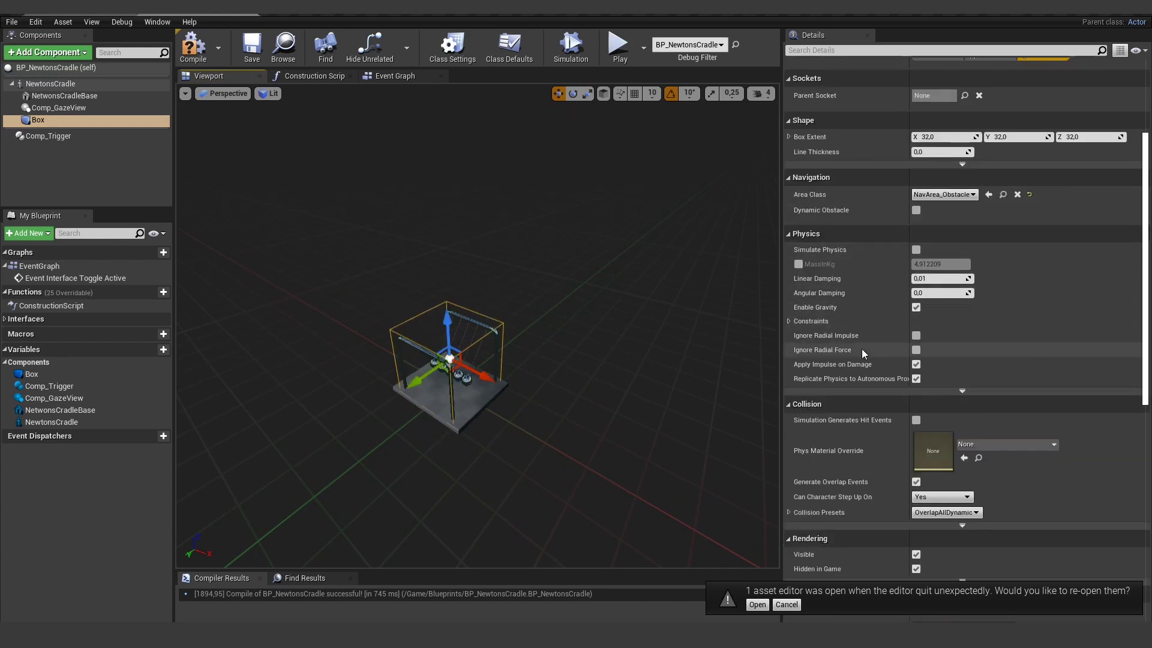
click(788, 416)
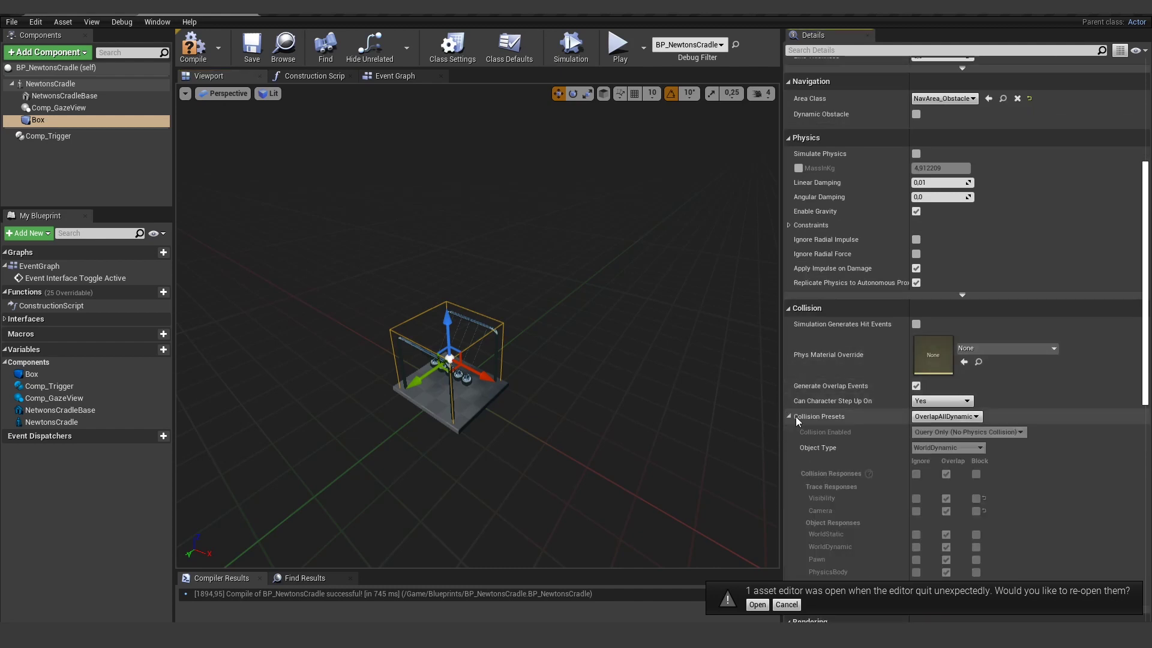
click(954, 416)
click(936, 427)
scroll(864, 414, down, 3)
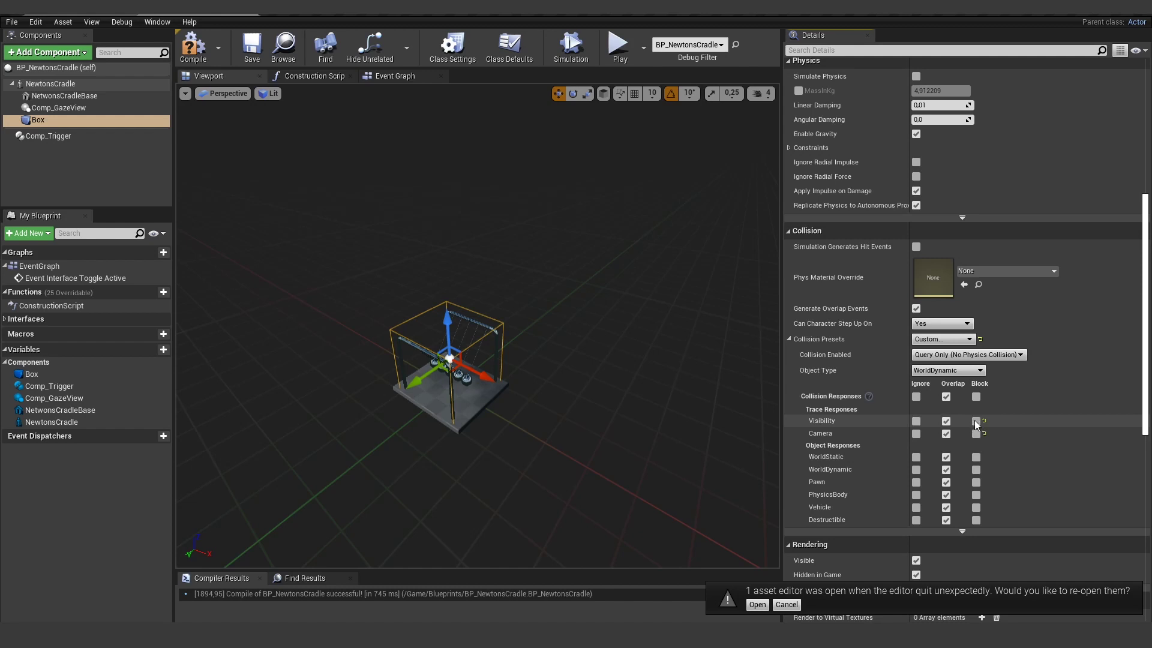
click(976, 421)
click(976, 434)
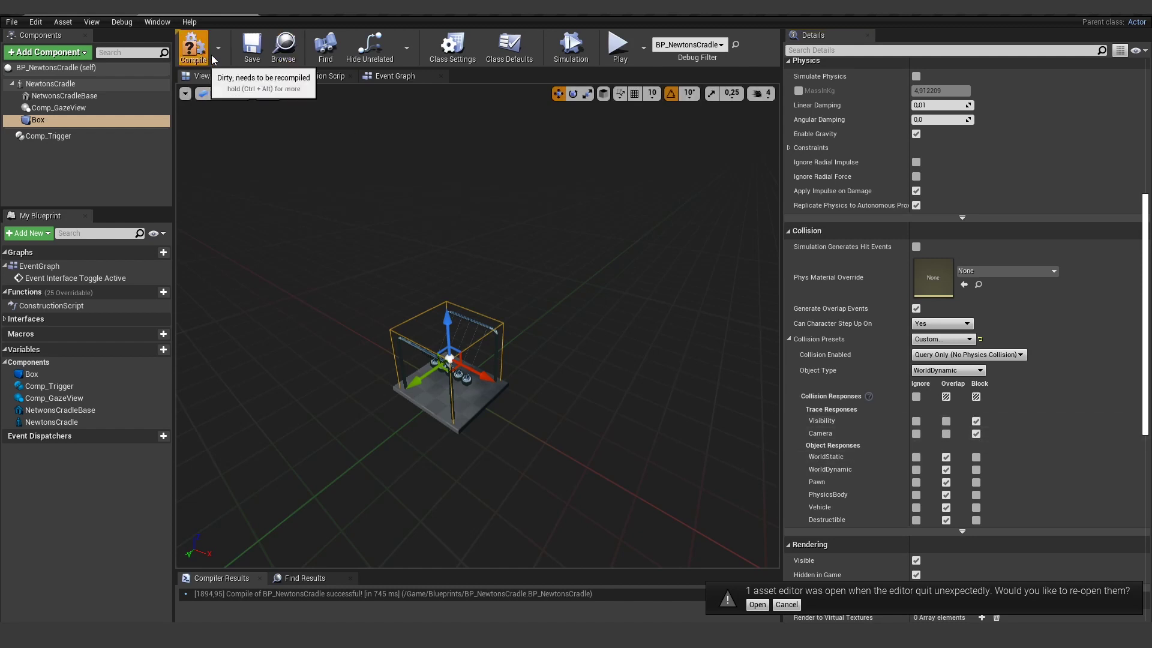
Compile the blueprint, play the level to test toggling the cradle's animation by gaze, and end the play session
click(193, 48)
click(618, 45)
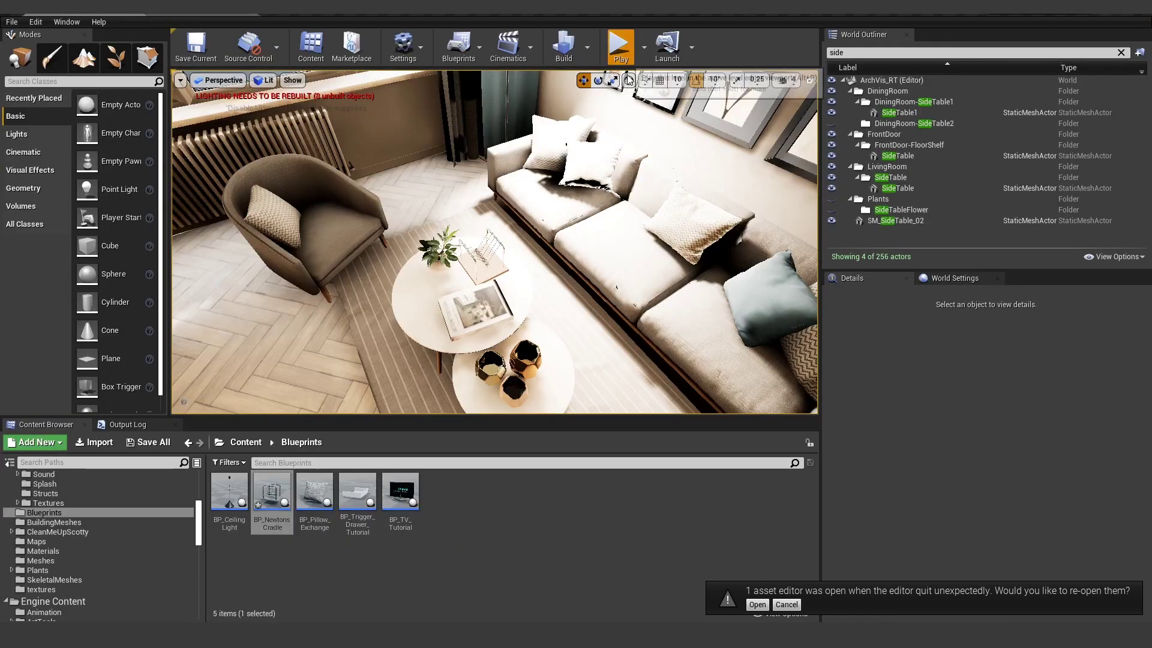
click(624, 230)
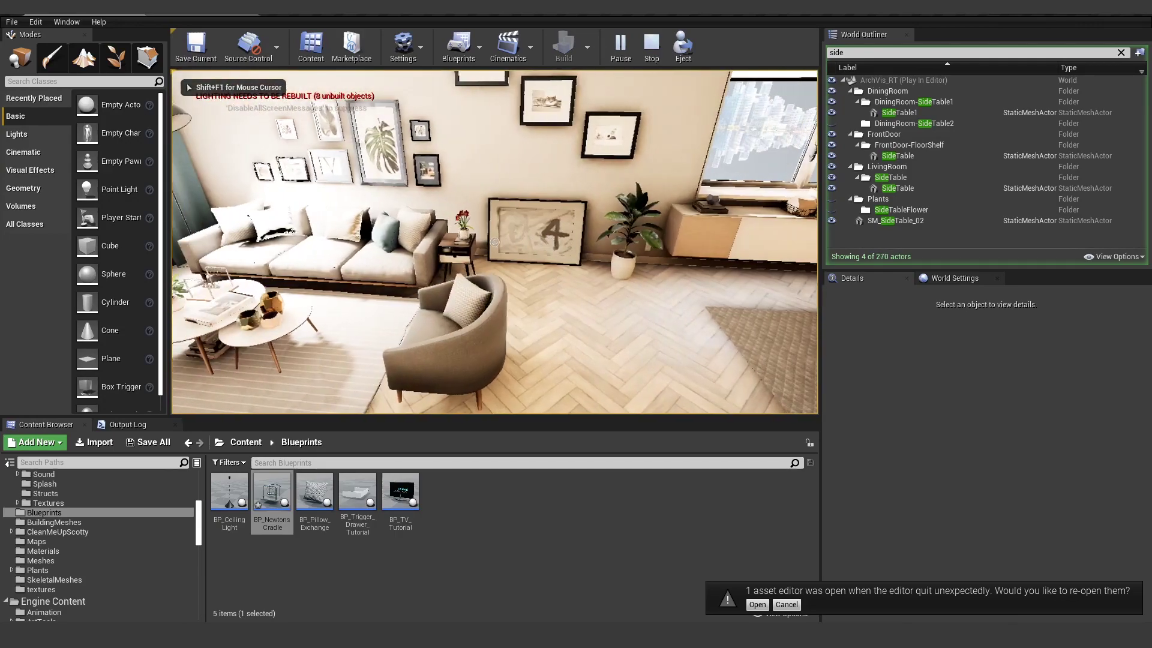
key(w)
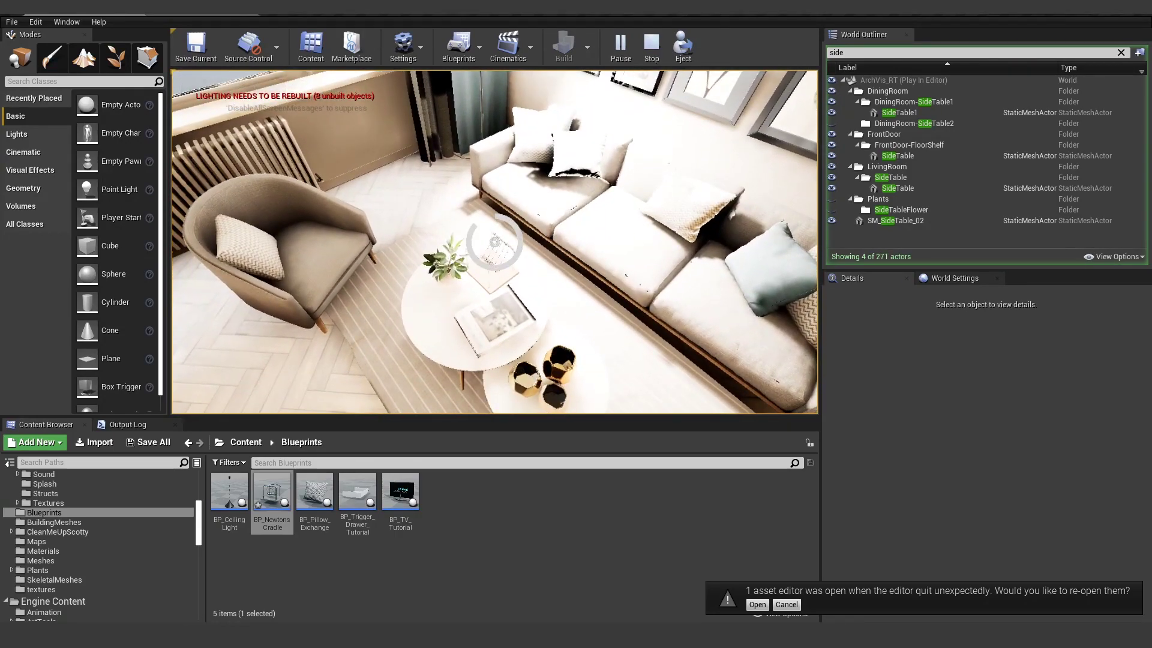
click(494, 242)
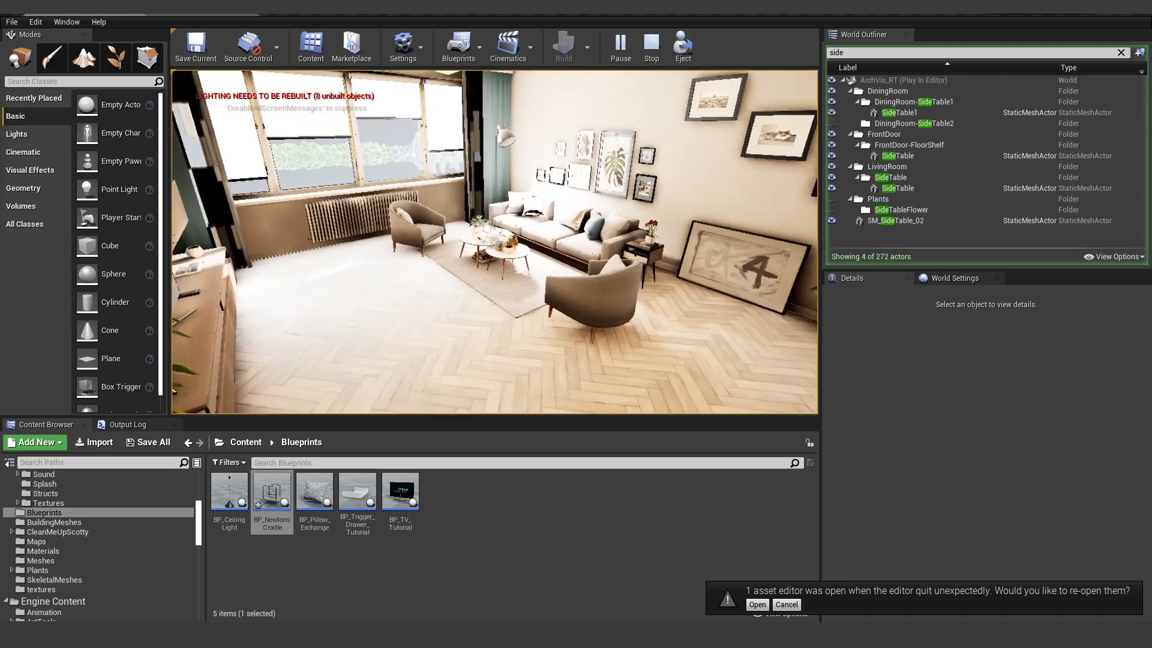
key(Escape)
Wrap all event graph nodes of BP_NewtonsCradle in a comment titled "Toggle Animation", and compile and save the blueprint
click(207, 14)
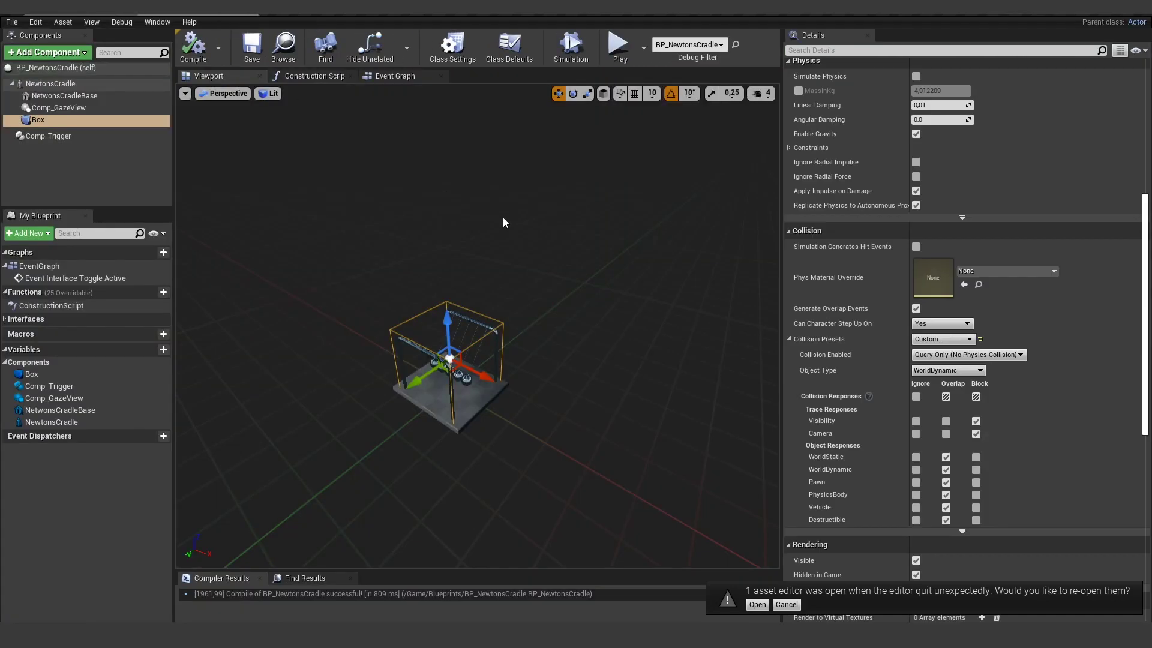
click(394, 77)
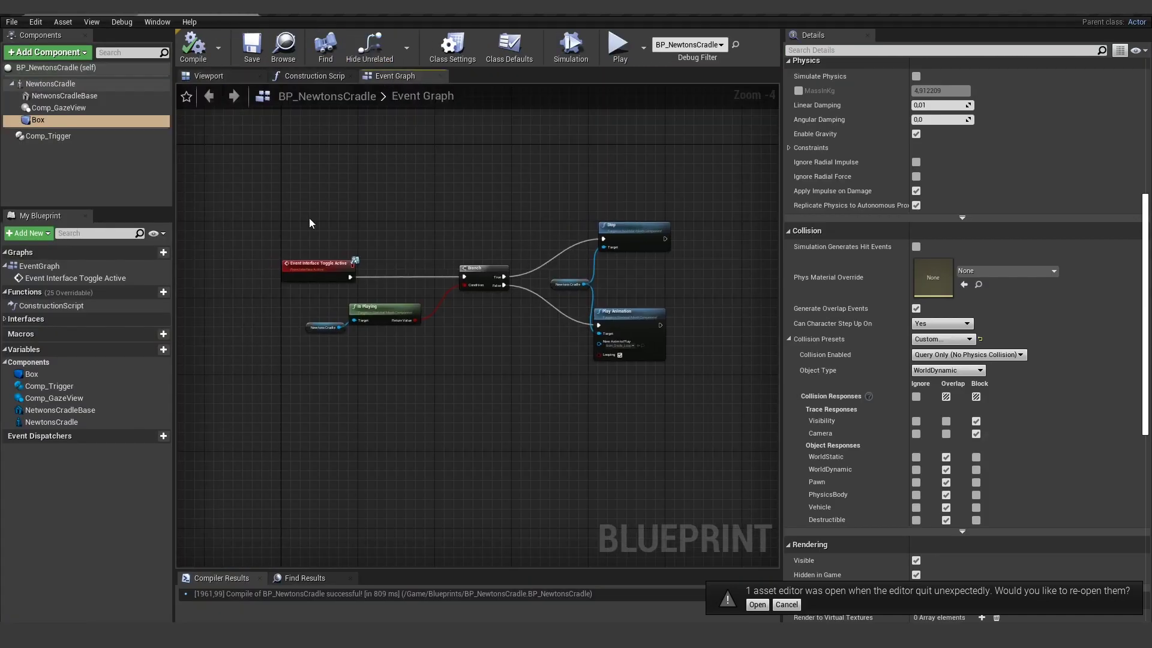
drag(306, 220, 758, 415)
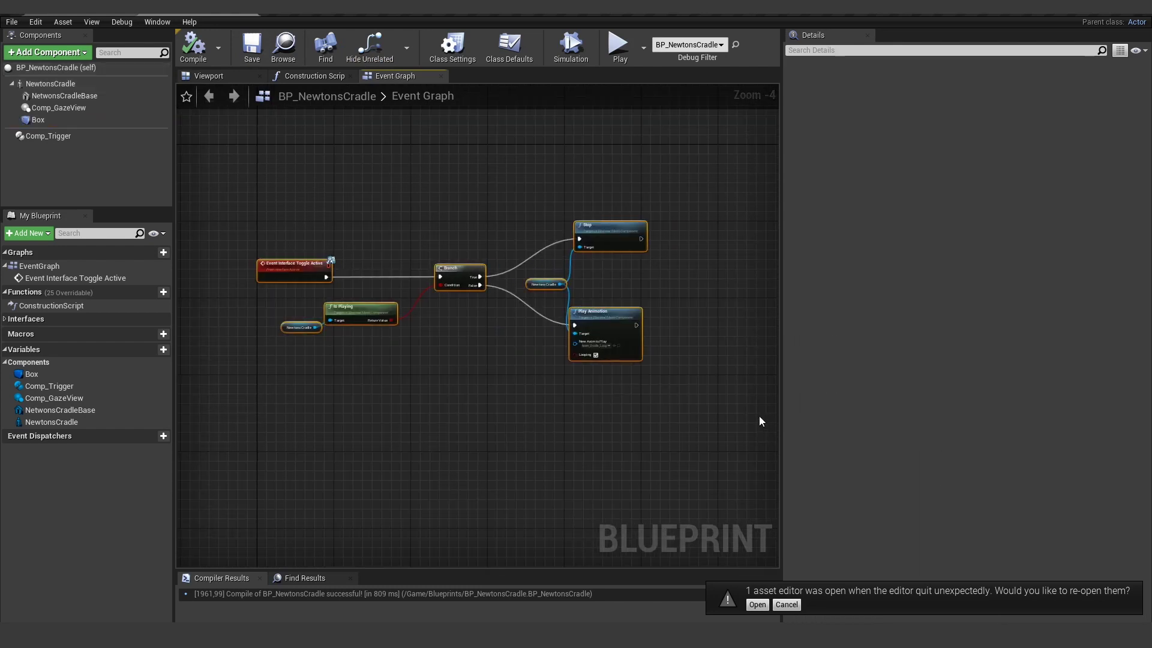
key(c)
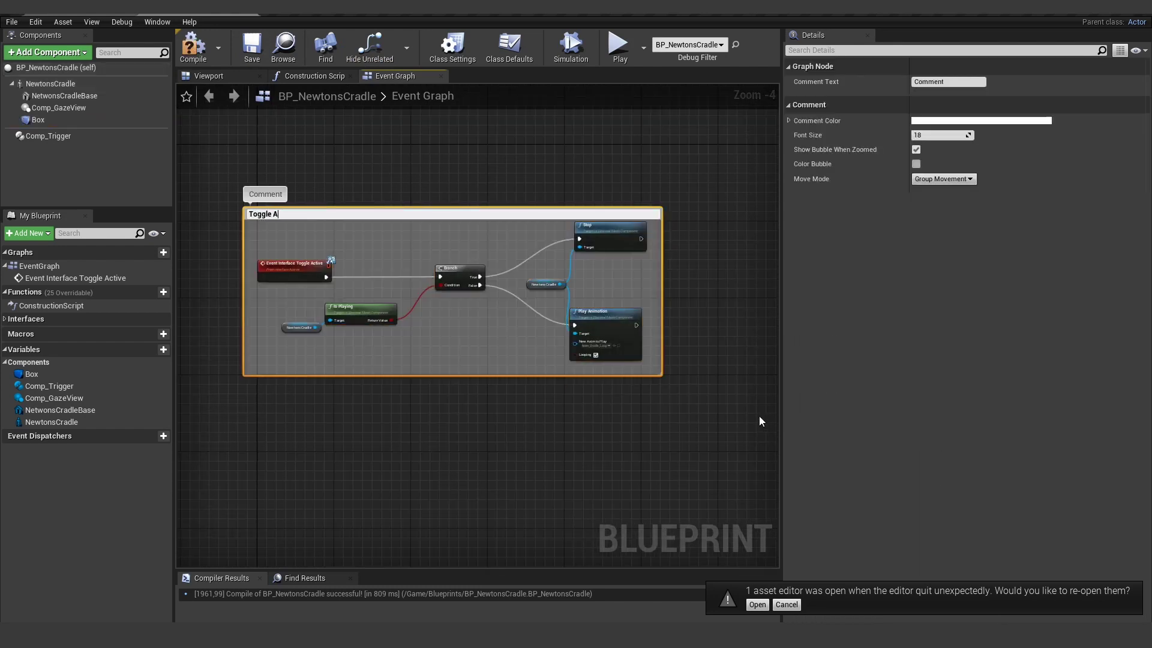
key(Return)
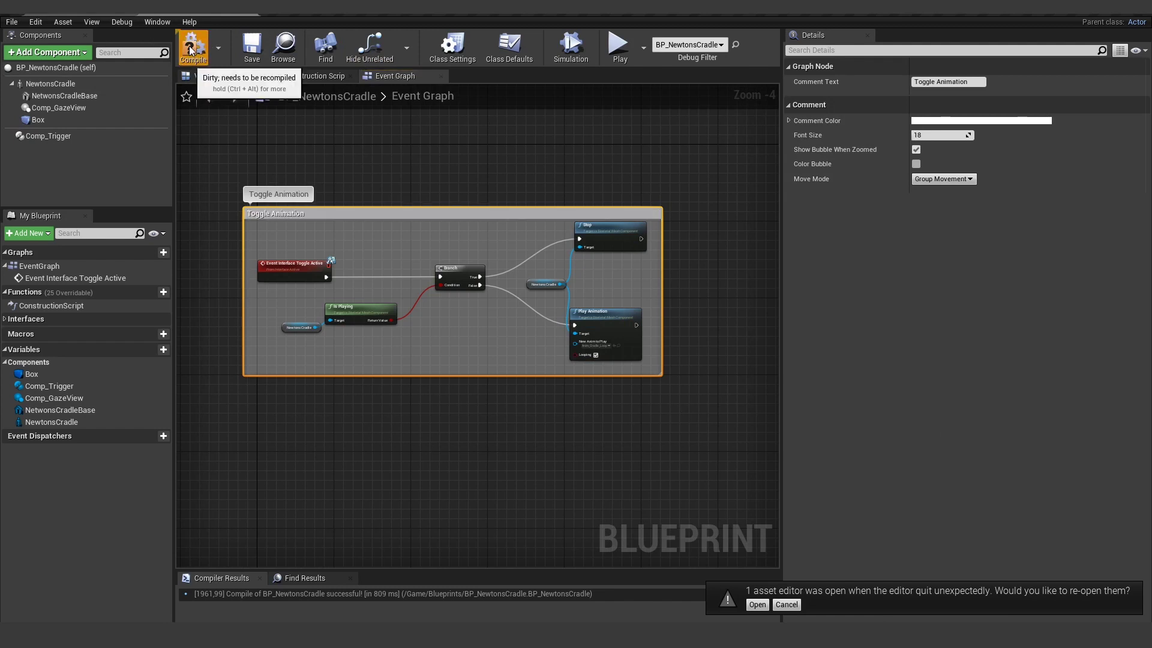
click(255, 52)
Return to the ArchVis_RT level and look around the room at the TV, pendant lamps, shelves and dining area
click(116, 14)
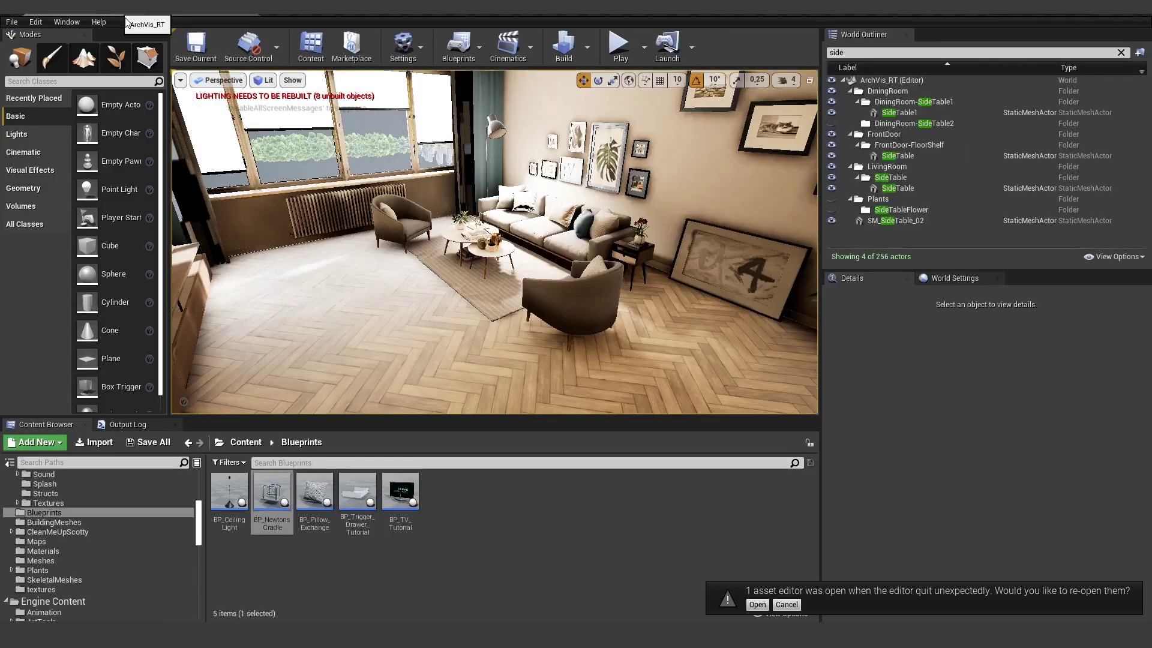
key(w)
right_drag(494, 242, 787, 256)
key(w)
right_drag(595, 218, 716, 215)
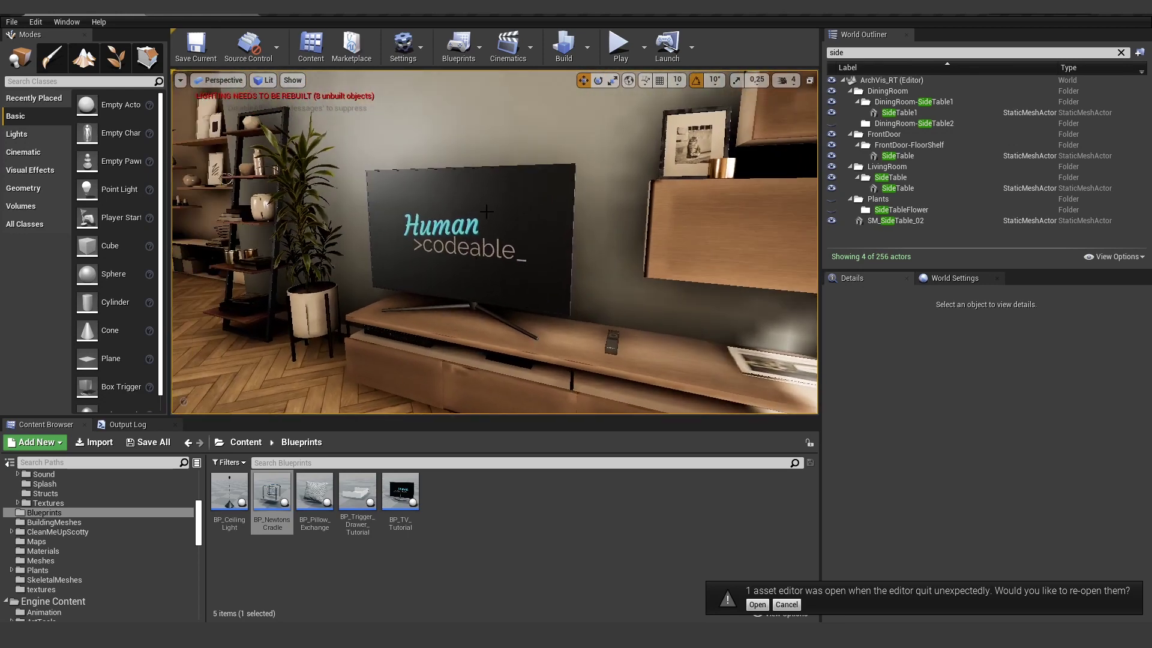
right_drag(488, 228, 488, 235)
key(w)
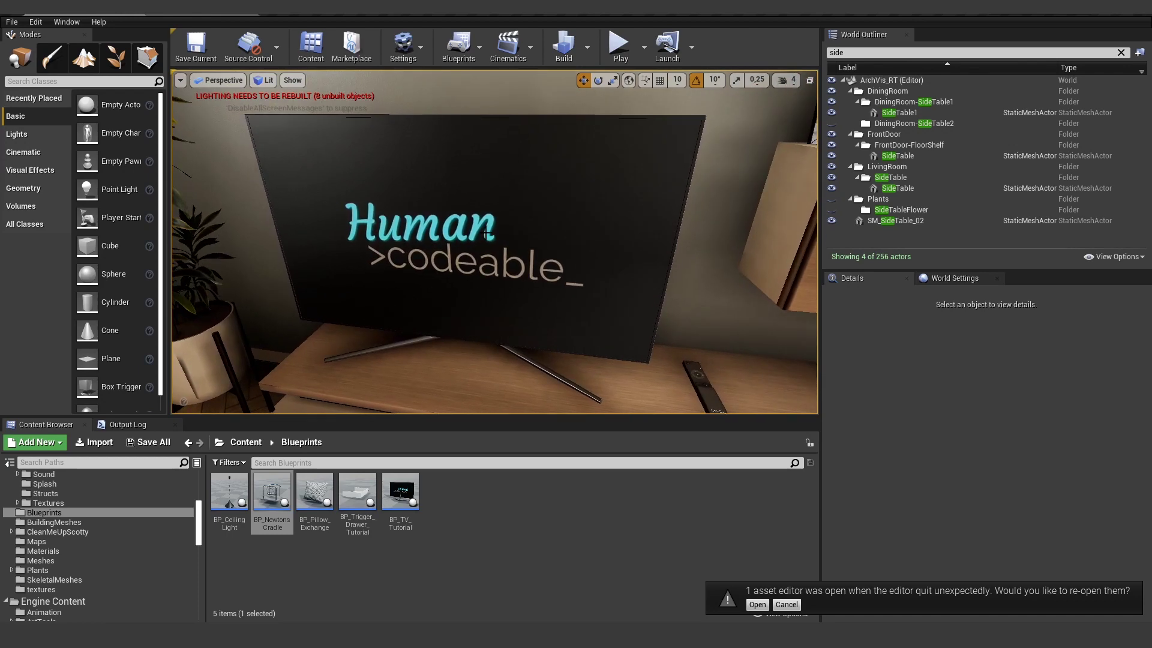
right_drag(461, 223, 402, 198)
key(s)
key(w)
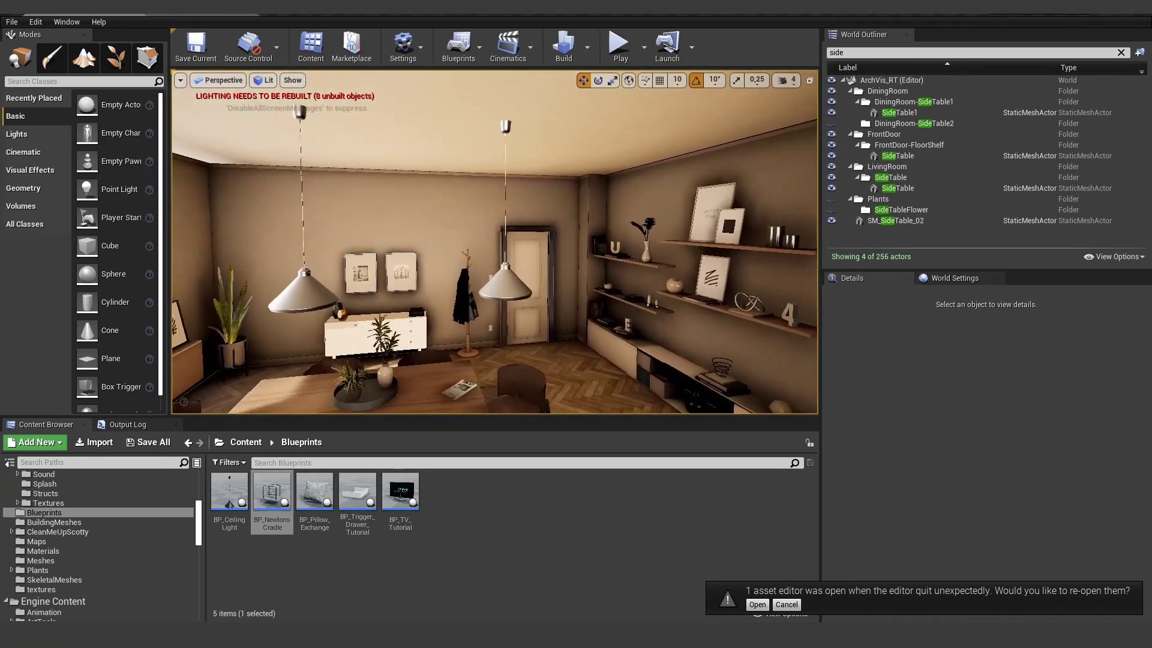
right_drag(526, 254, 465, 216)
key(w)
key(s)
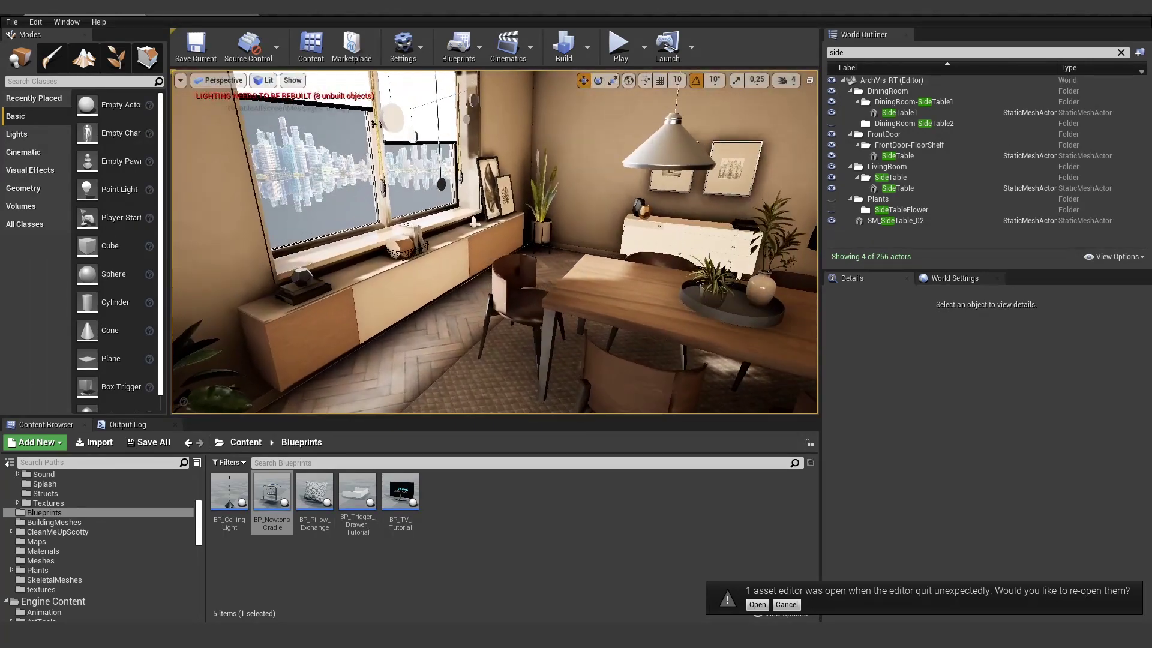
Select the potted AglaeonemaPlant beside the leaning picture and examine it up close and from across the room
right_drag(558, 270, 435, 321)
key(w)
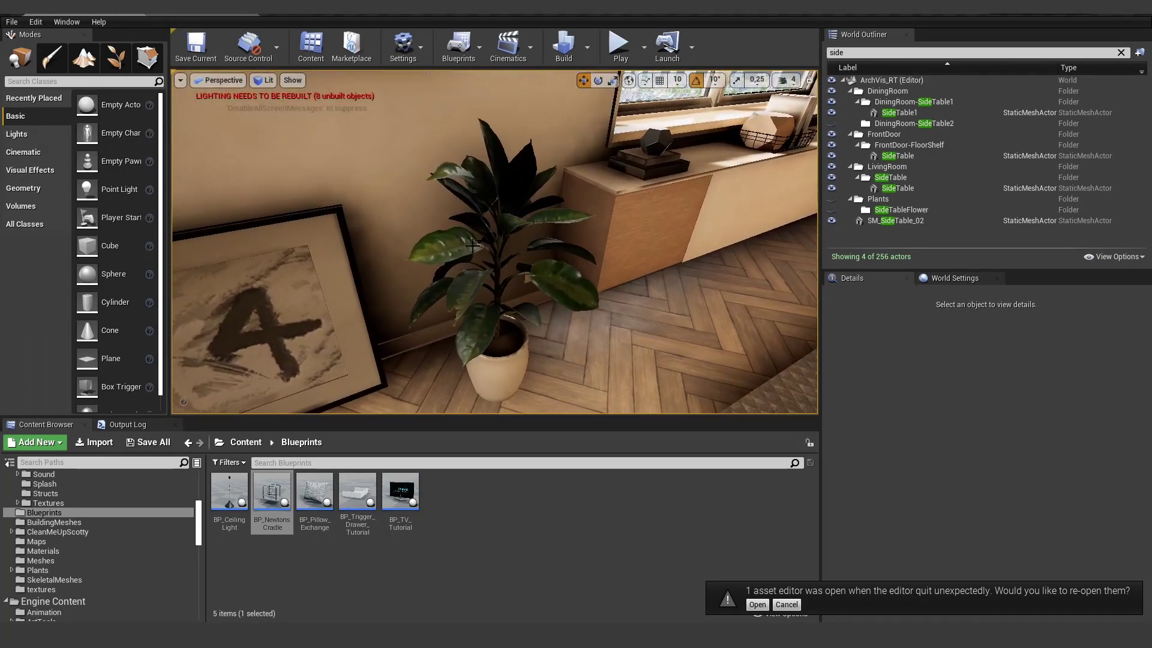
click(459, 245)
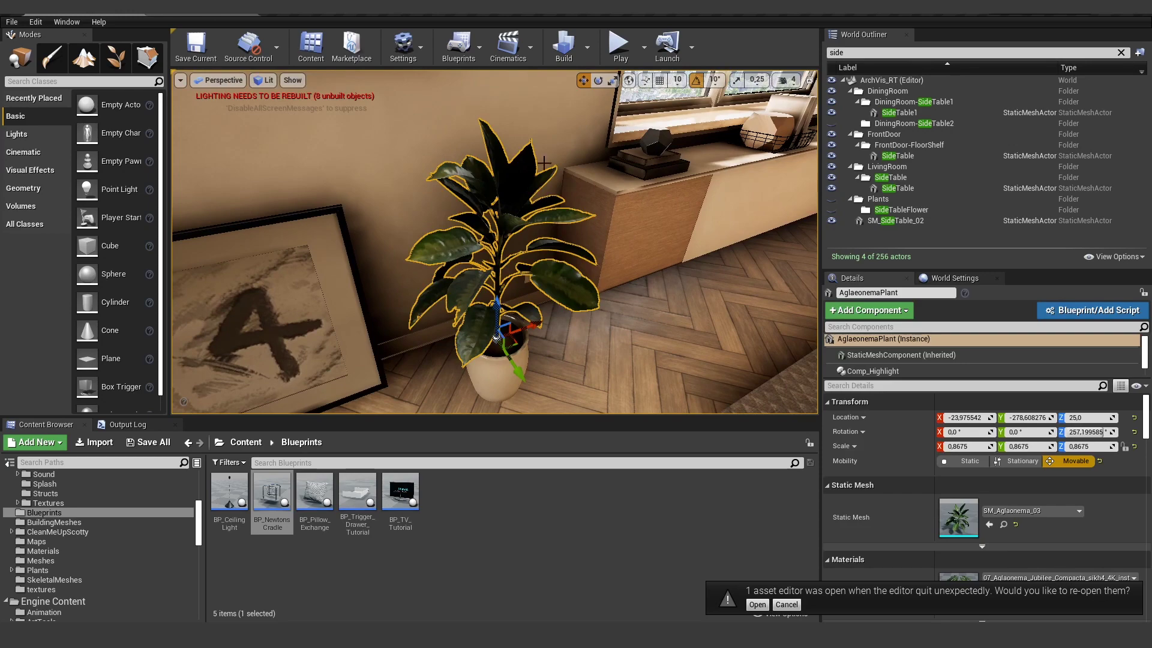
drag(543, 162, 443, 235)
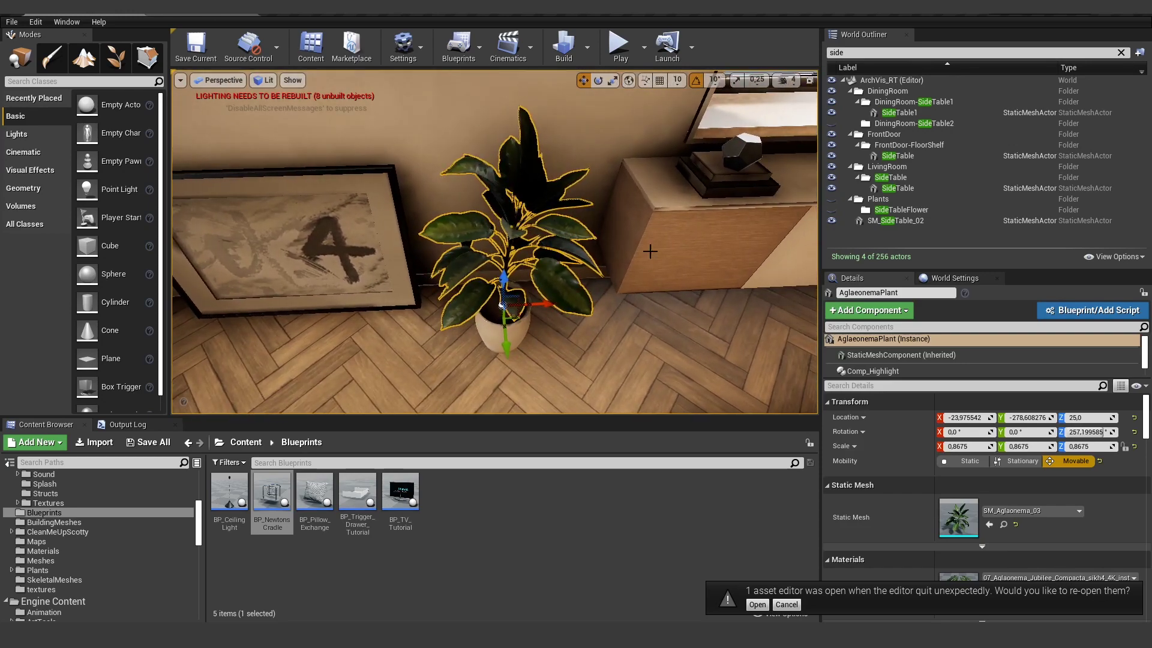
key(s)
right_drag(502, 252, 903, 219)
key(w)
key(w)
key(w)
right_drag(547, 242, 606, 239)
key(s)
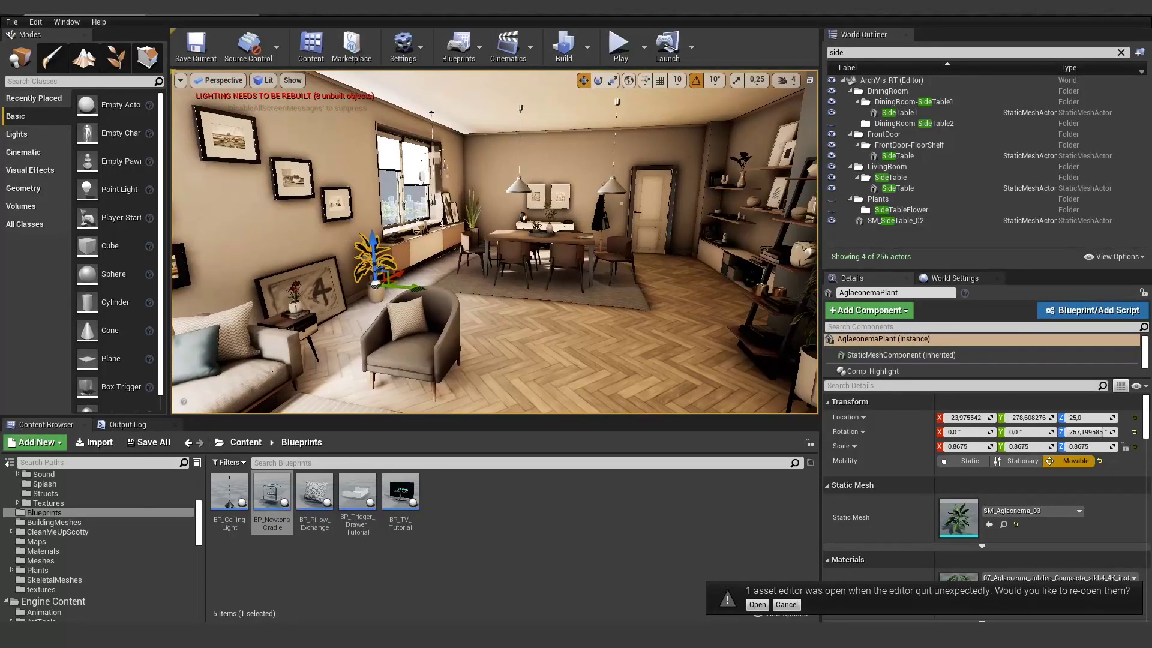